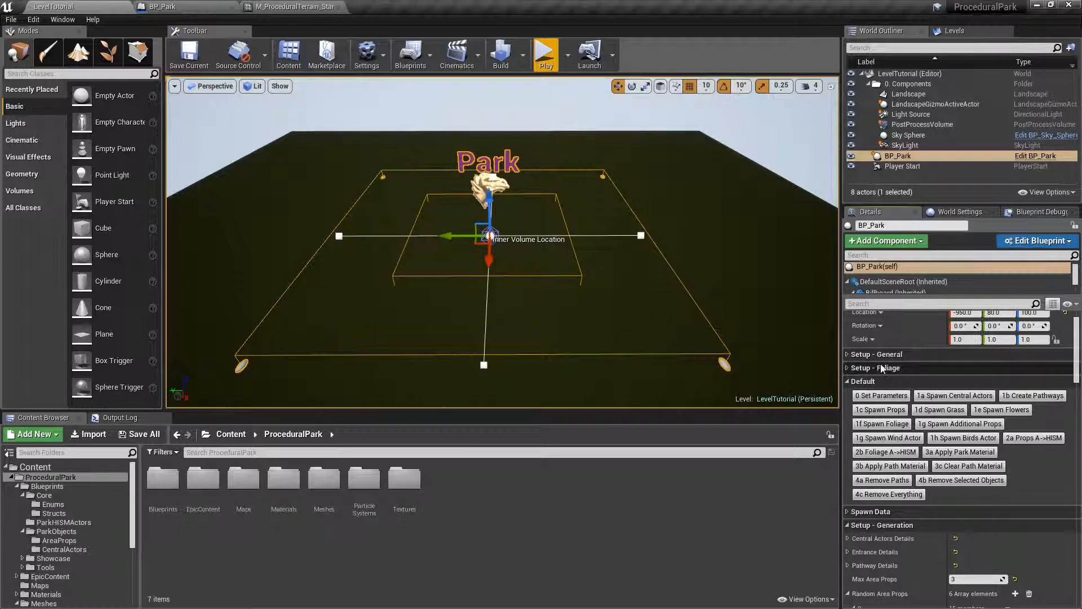
Examine the two tree entries in BP_Park's Foliage List and their spawn settings under Setup - Foliage
left_click(848, 368)
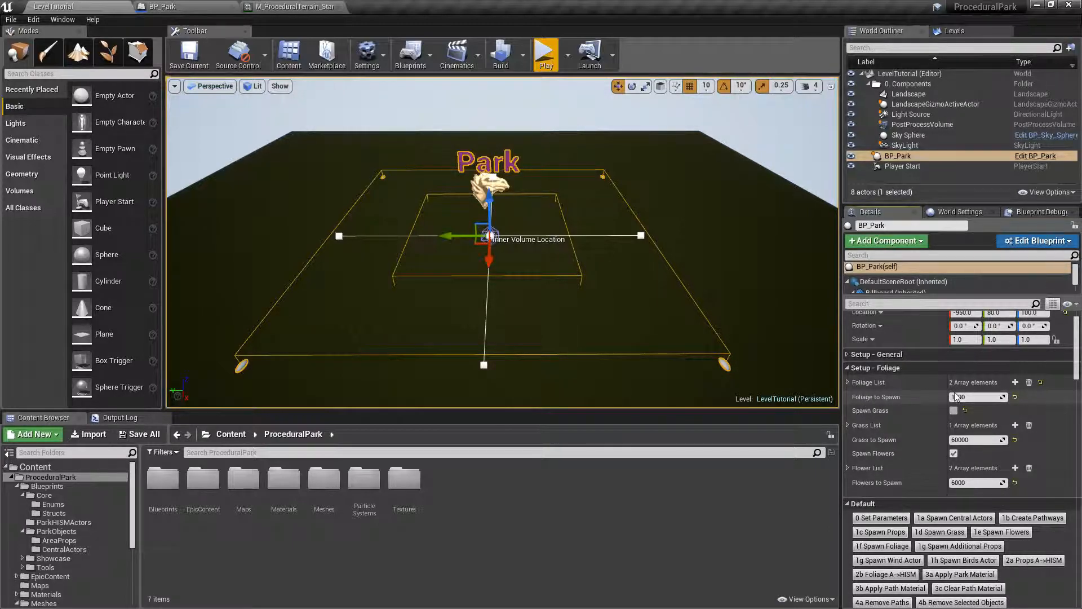
left_click(848, 382)
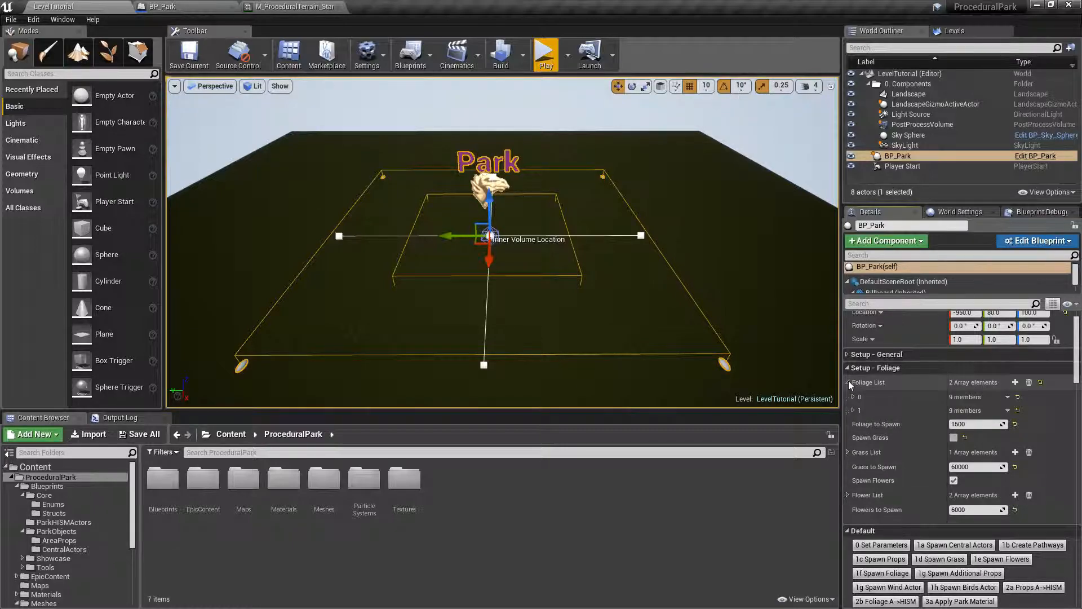
left_click(855, 397)
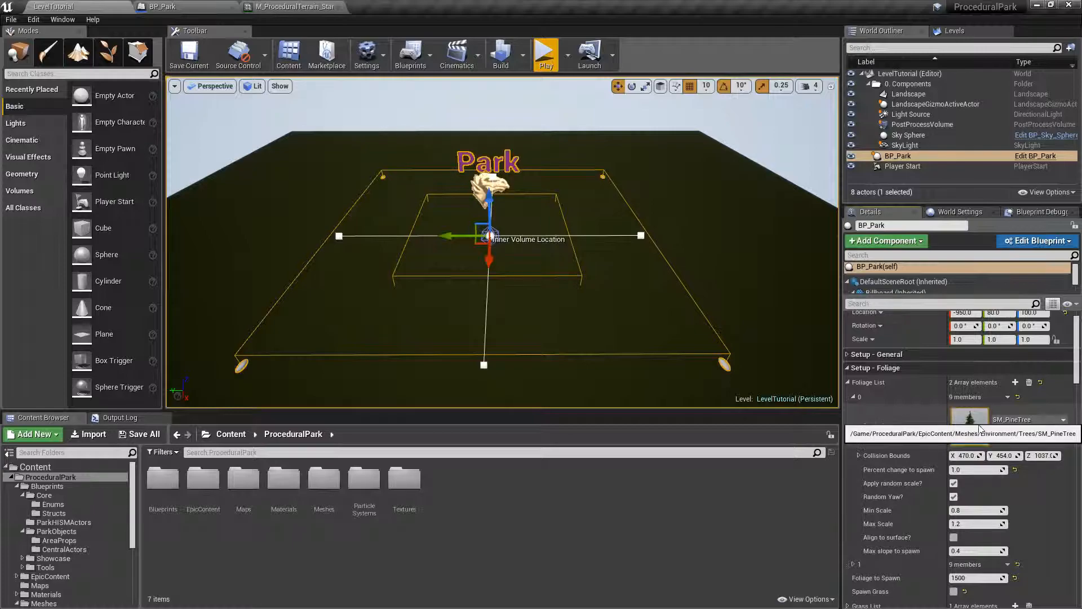
left_click(854, 397)
left_click(854, 410)
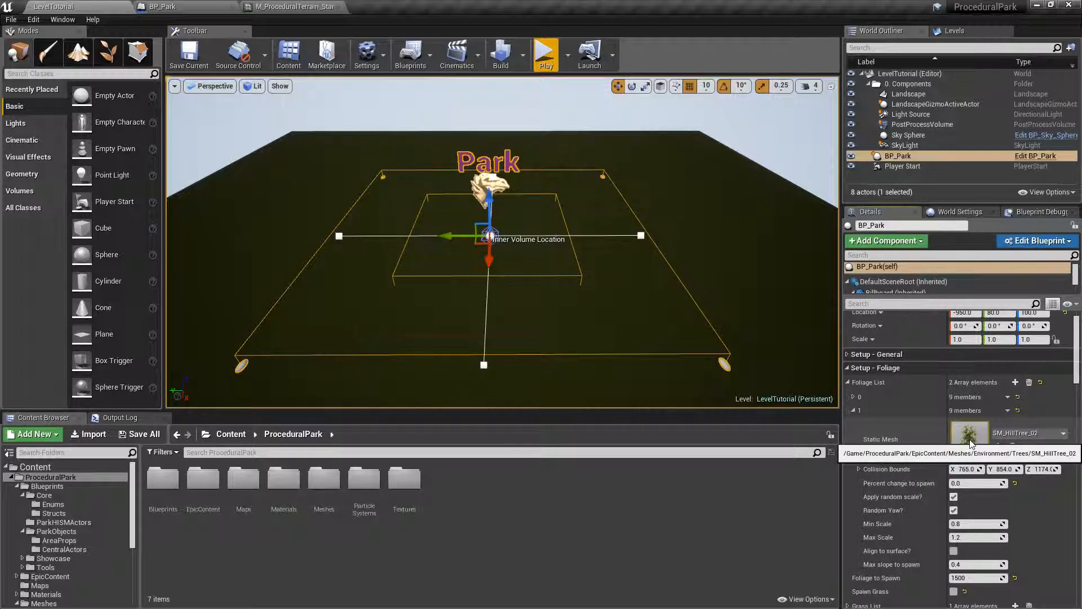
left_click(855, 412)
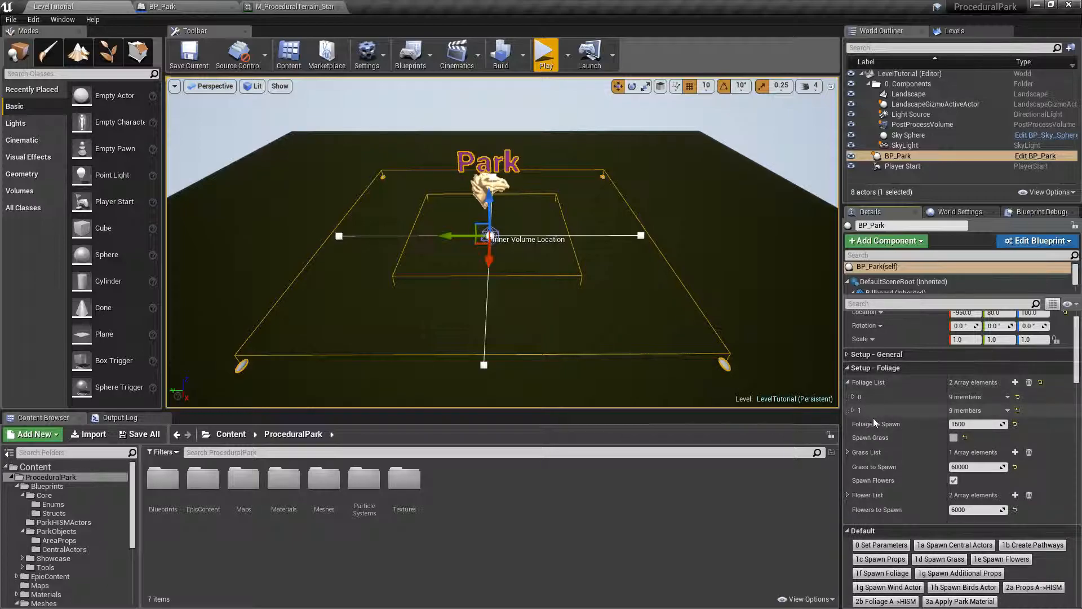
Examine the meshes and spawn settings in BP_Park's Grass List and Flower List entries
left_click(848, 452)
left_click(853, 467)
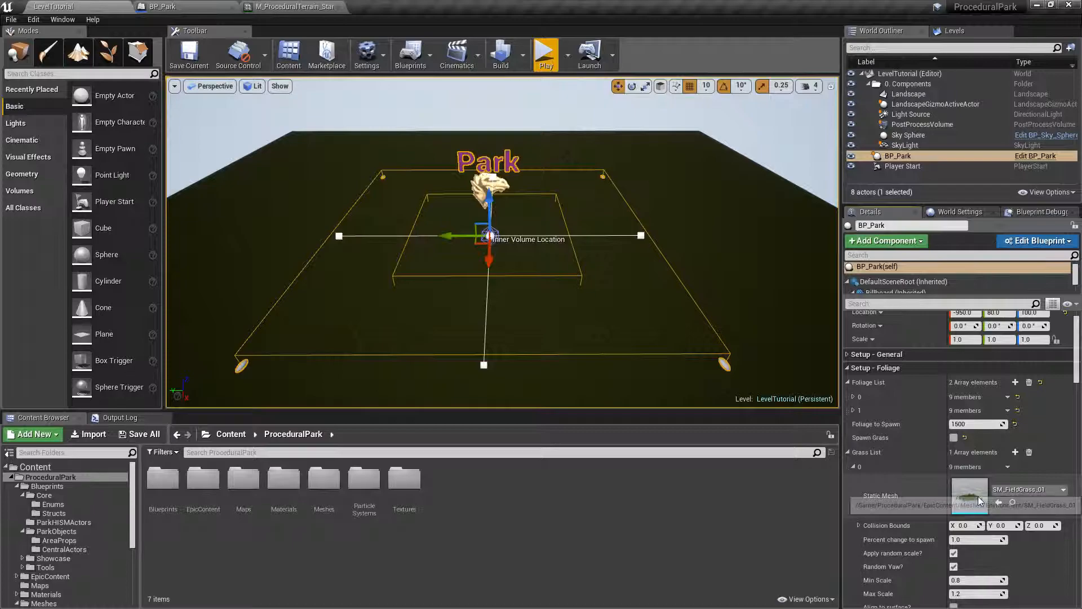
left_click(847, 452)
left_click(848, 495)
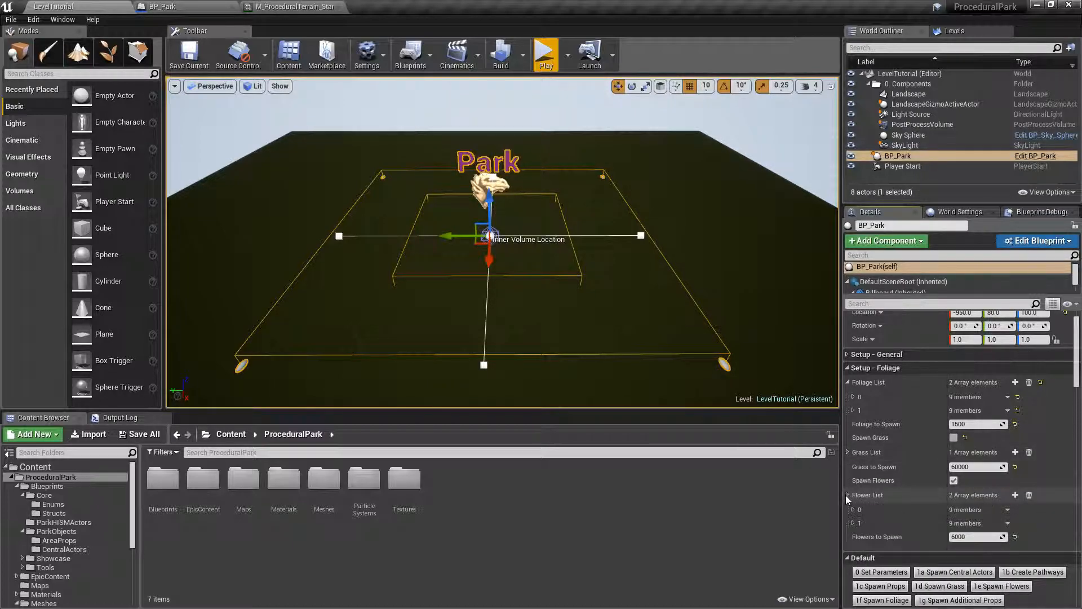
left_click(854, 509)
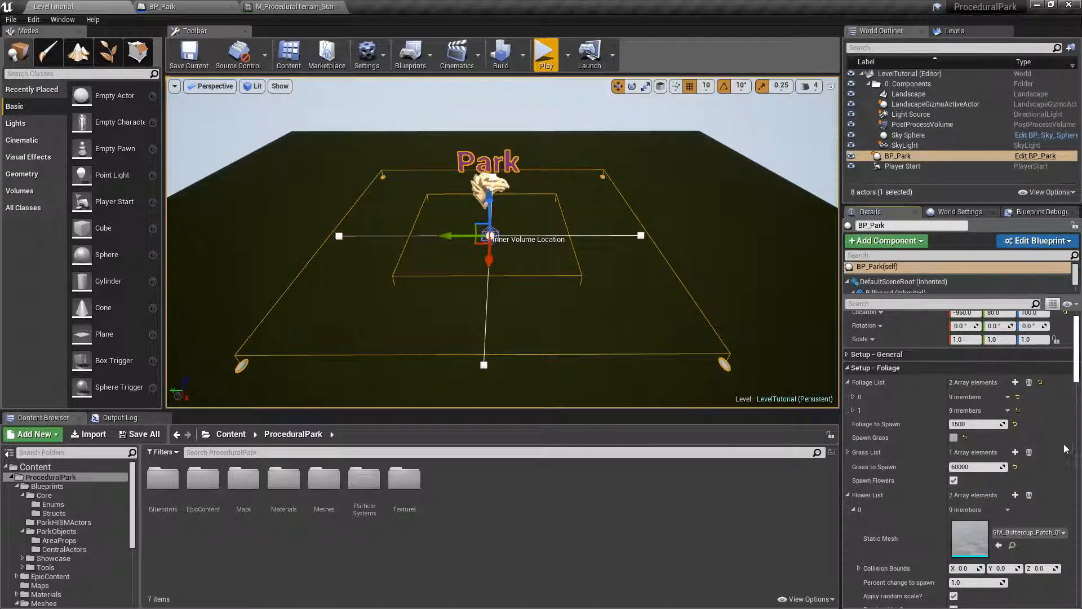
left_click(853, 509)
left_click(855, 523)
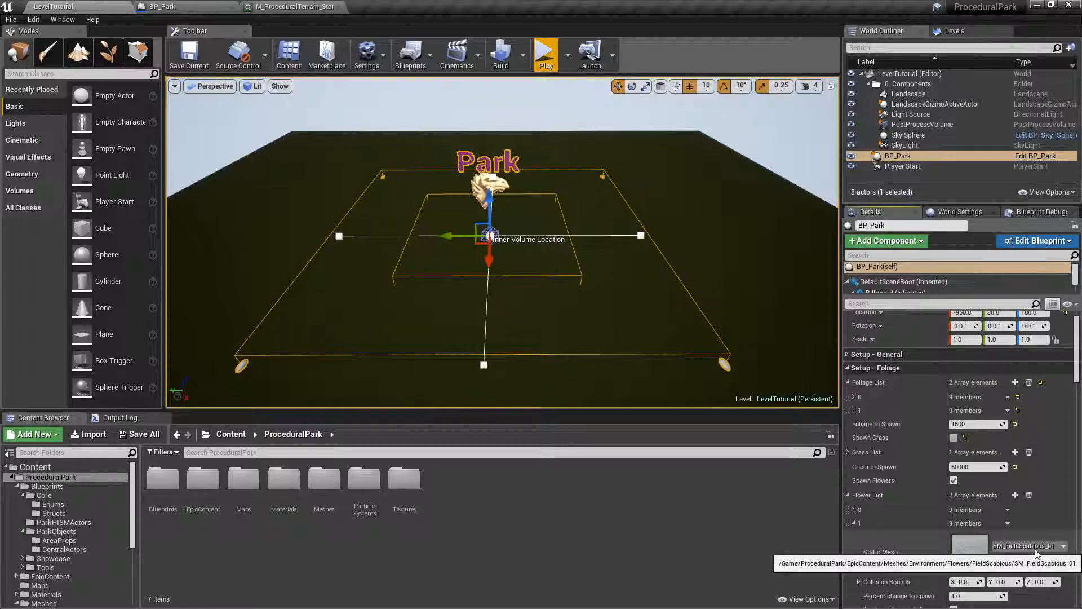
left_click(855, 523)
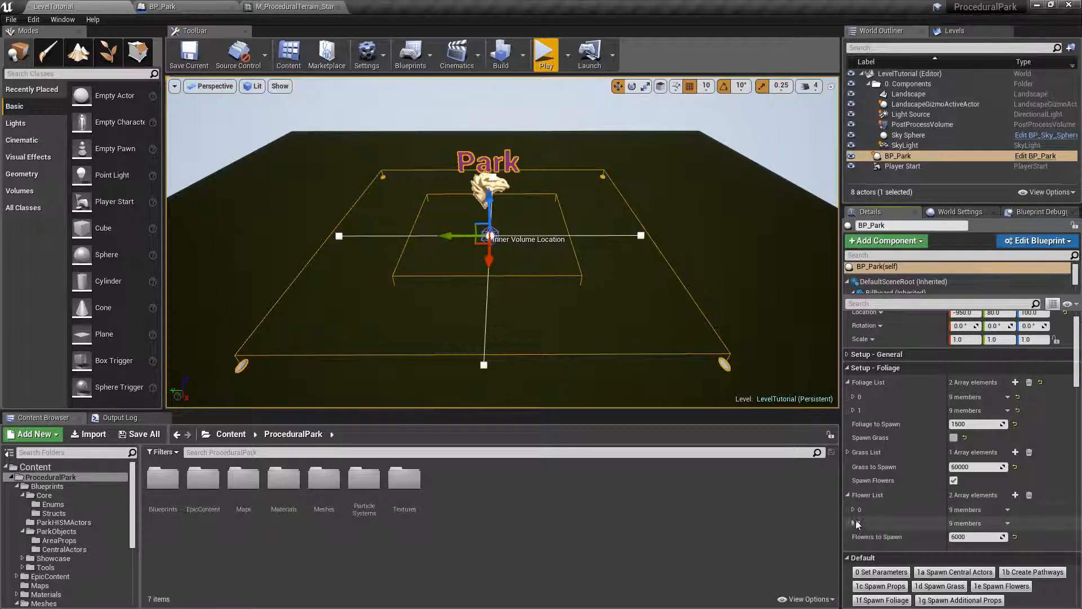
scroll(1078, 379, "down", 2)
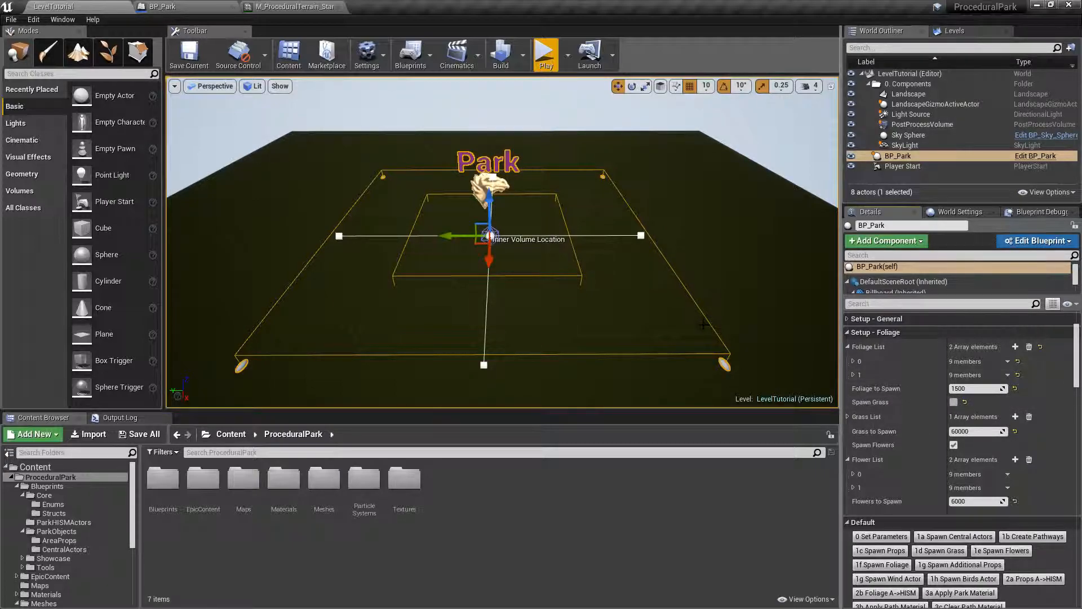
Refresh the M_ProceduralTerrain_Standard material by switching Blend Smoothness off and on again, save it, and return to the level
key("w")
mouse_move(663, 271)
right_mouse_down()
mouse_move(664, 301)
mouse_move(672, 256)
right_mouse_up()
left_click(303, 6)
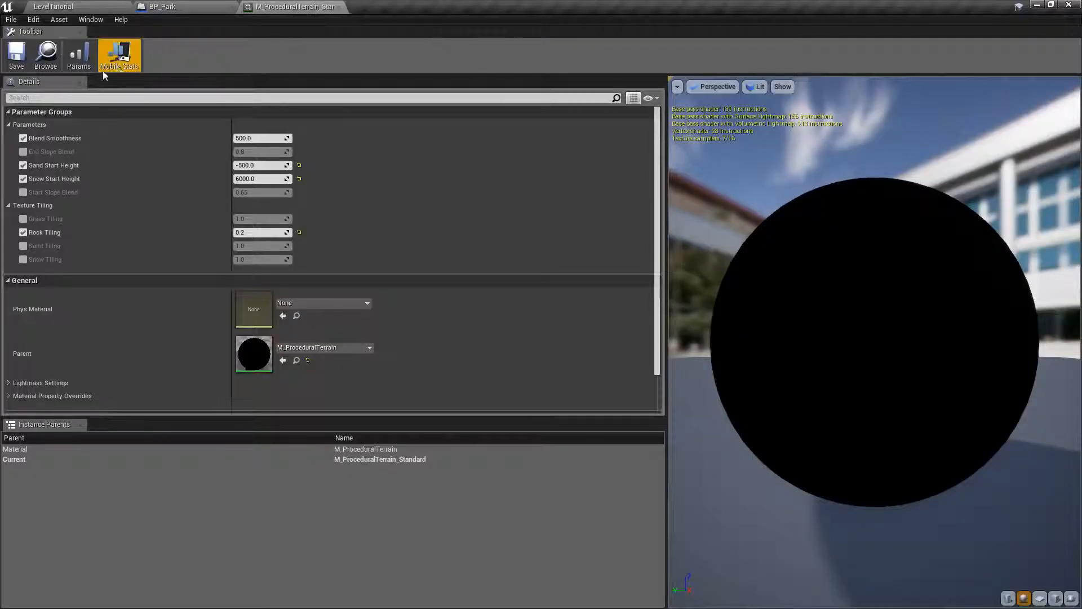
left_click(22, 139)
left_click(22, 138)
left_click(17, 54)
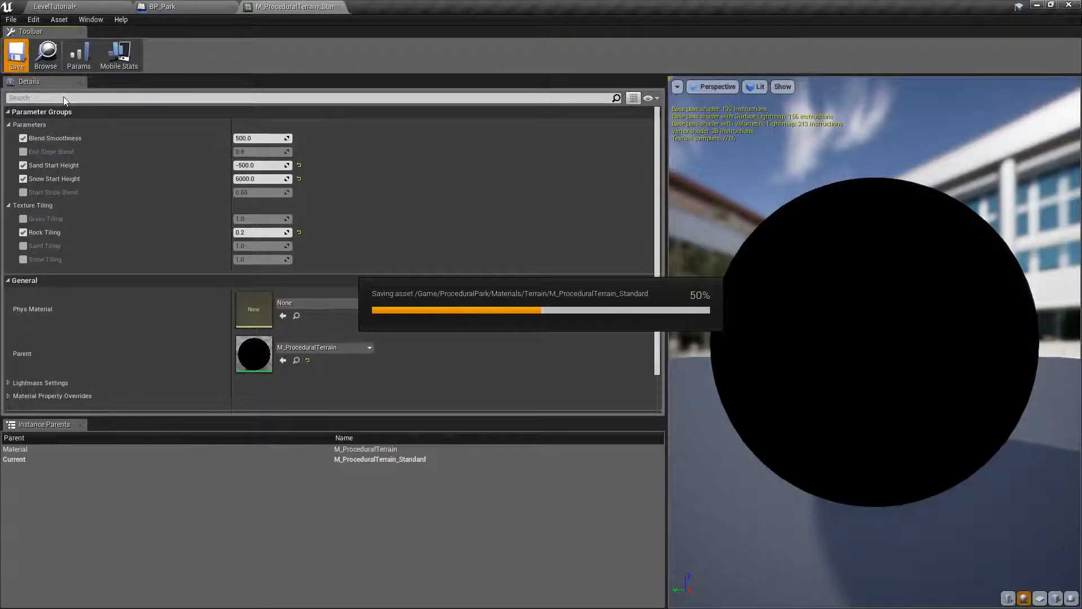
left_click(102, 5)
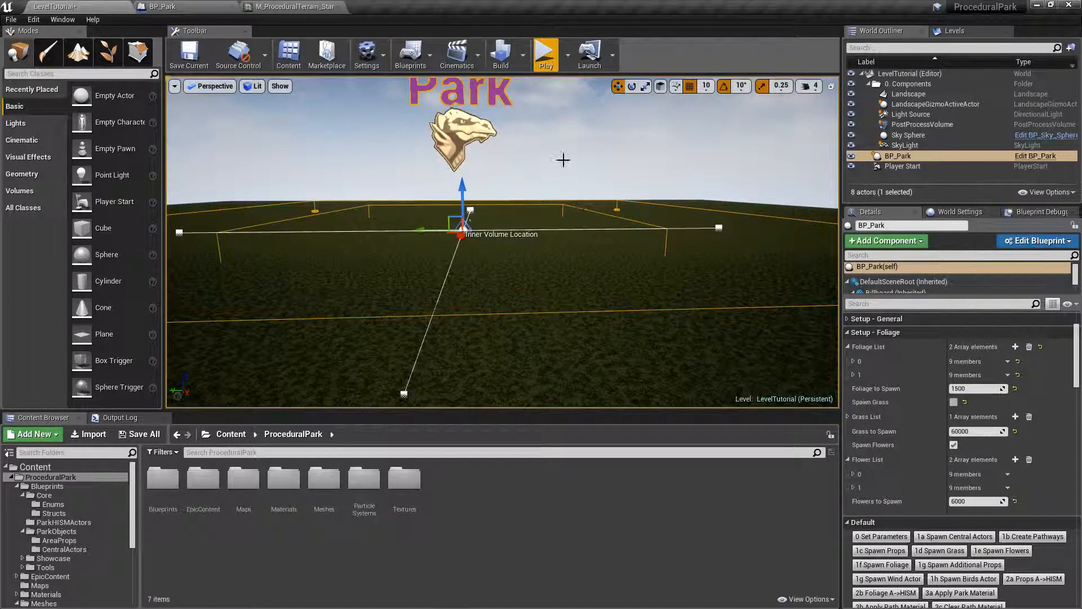
Examine the landscape's grass surface around the park volume, both from above and close to the ground
right_click_drag(563, 164, 554, 184)
key("s")
key("e")
key("s")
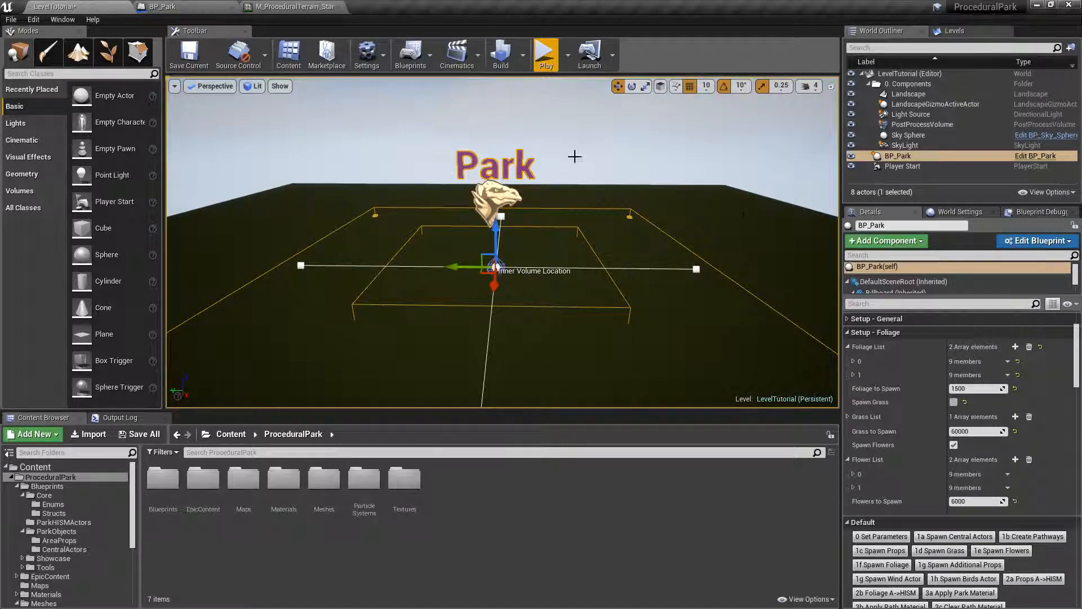
right_click_drag(531, 248, 538, 248)
key("w")
key("q")
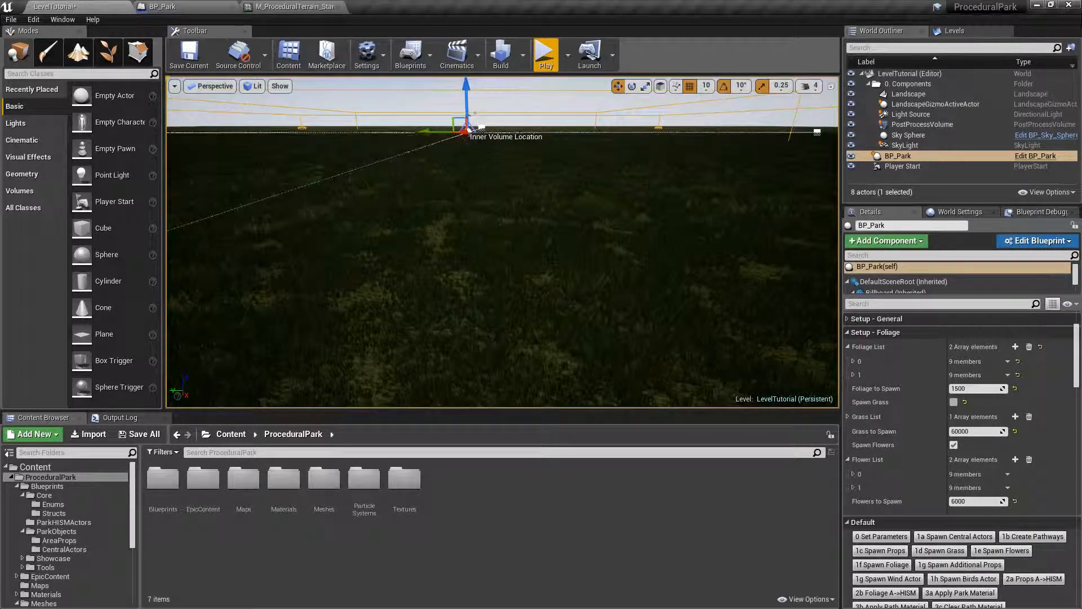
key("e")
key("s")
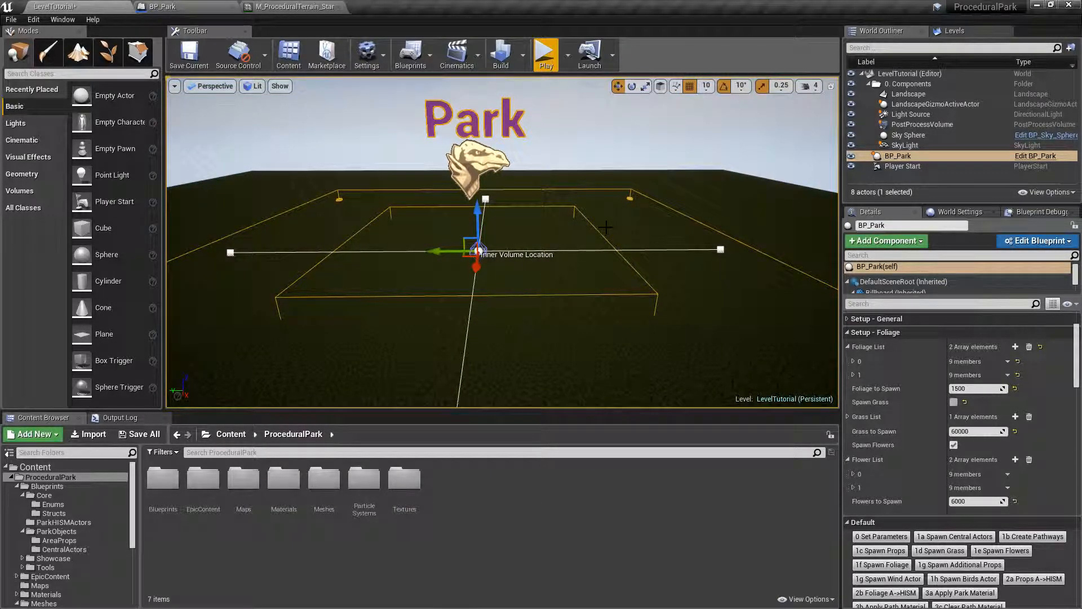
Enable Show Floor on BP_Park and raise the park actor above the landscape
scroll(1077, 361, "down", 4)
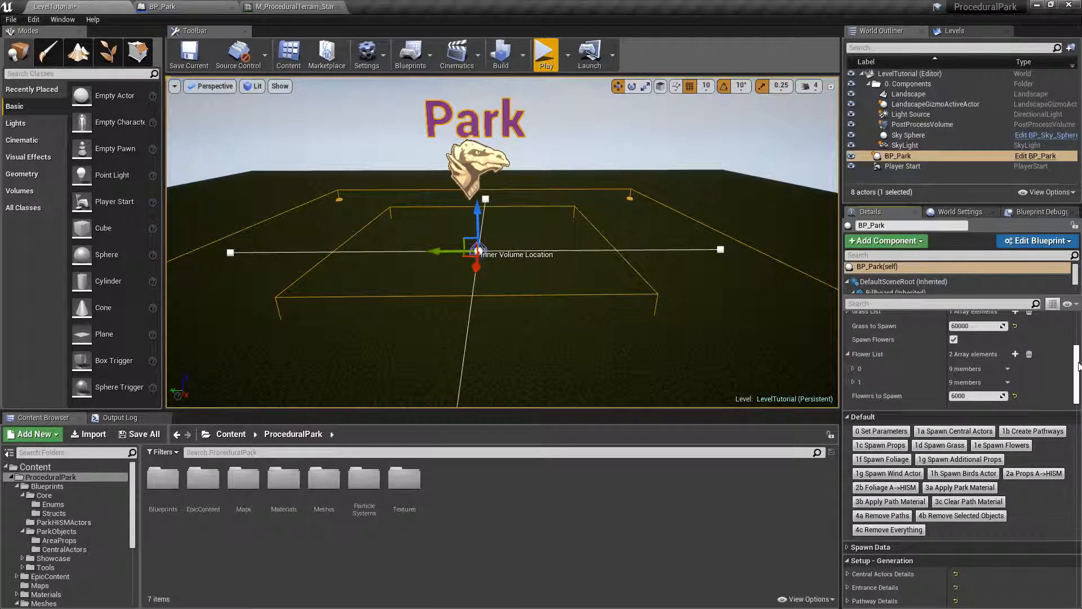
left_click_drag(1078, 366, 1078, 546)
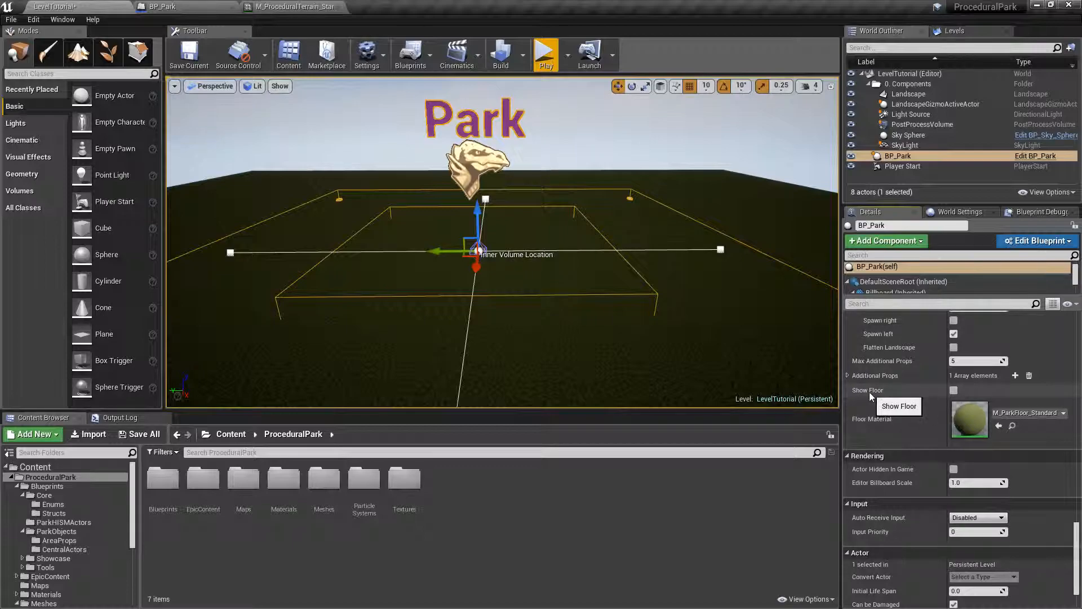
left_click(955, 391)
left_click_drag(477, 212, 476, 144)
Playtest the level by running the character across the raised park floor to its edge, and end the play session
right_click_drag(576, 216, 702, 214)
key("w")
left_click(560, 62)
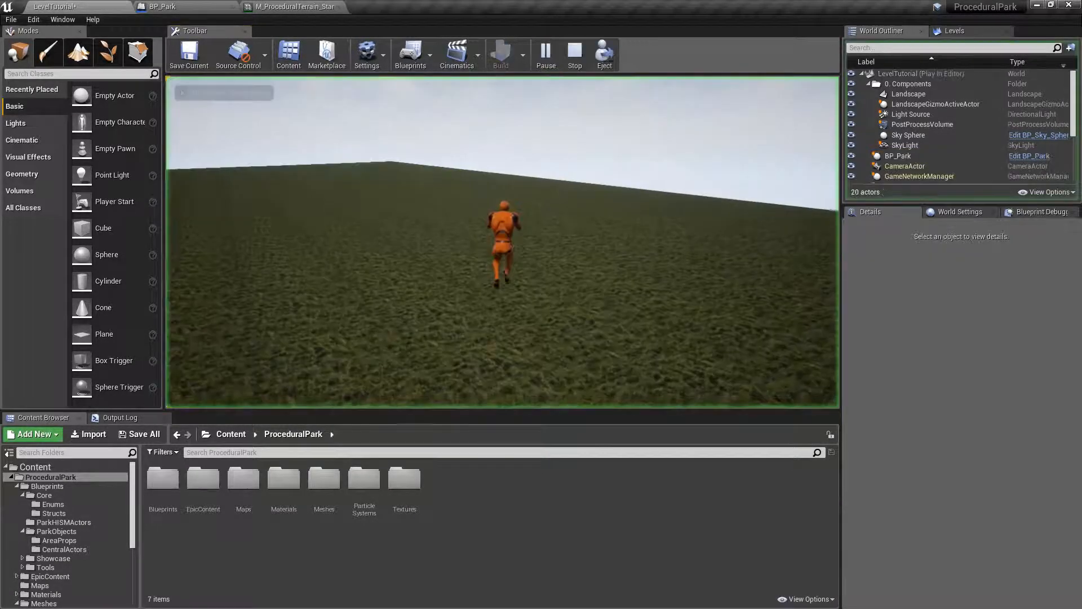
key("w")
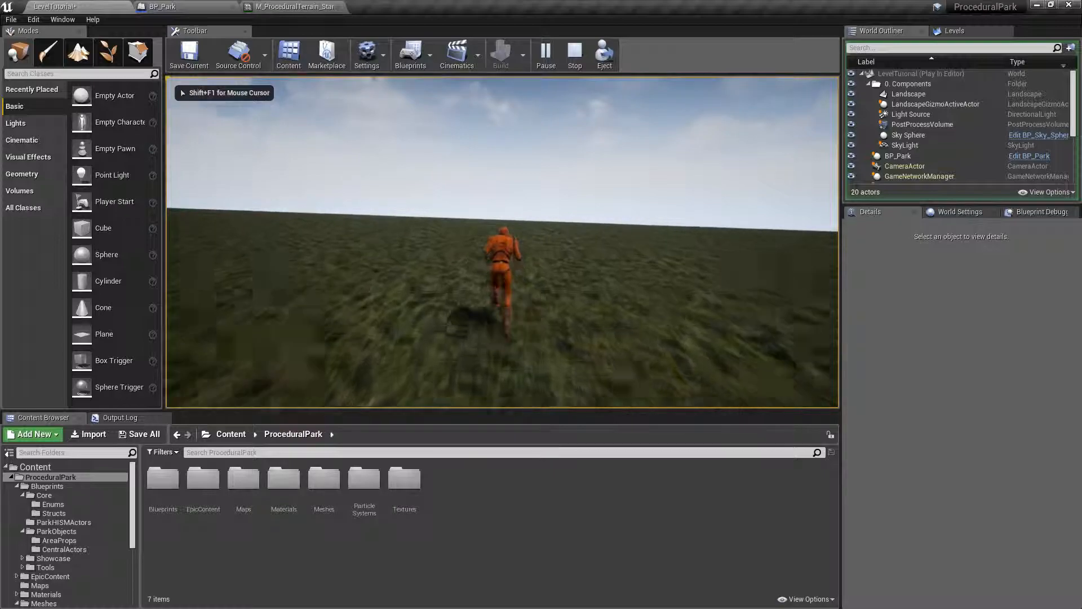
key("w")
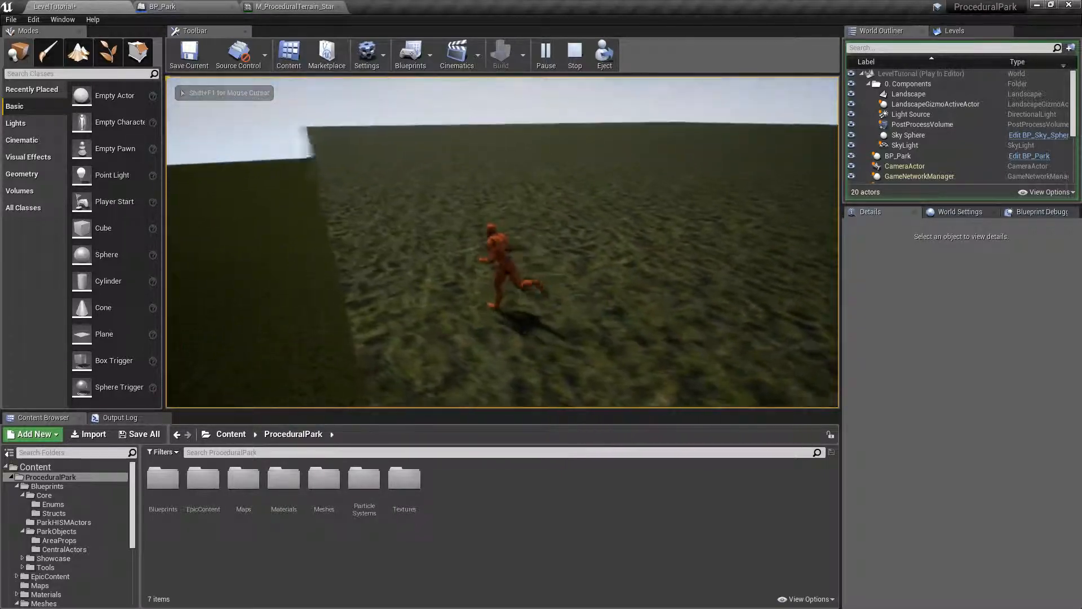
key("w")
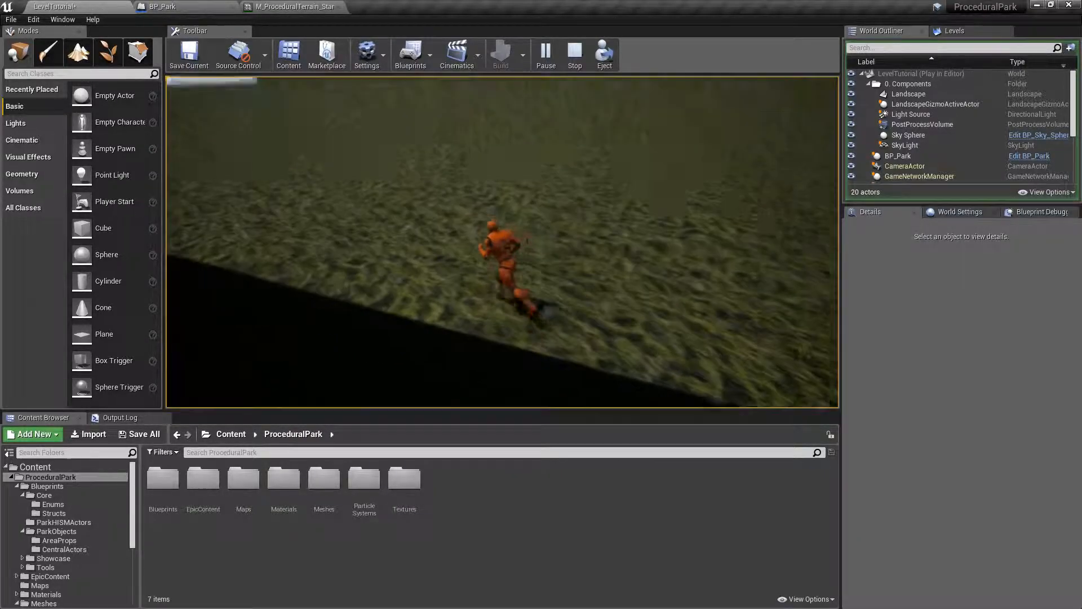
key("Escape")
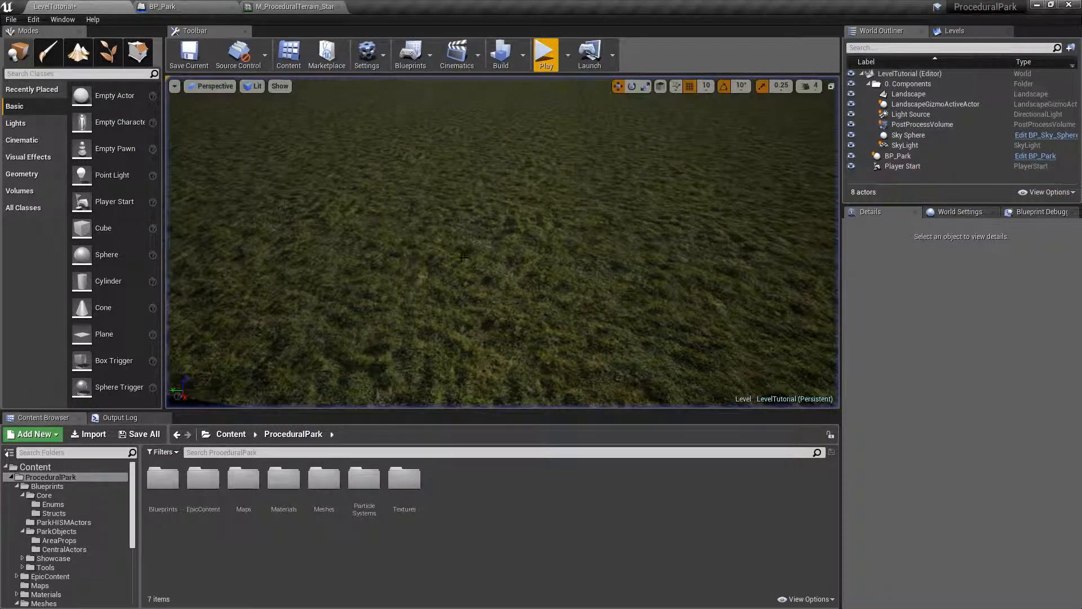
Select BP_Park, run its 0 Set Parameters function, and enable Spawn Grass
left_click(471, 116)
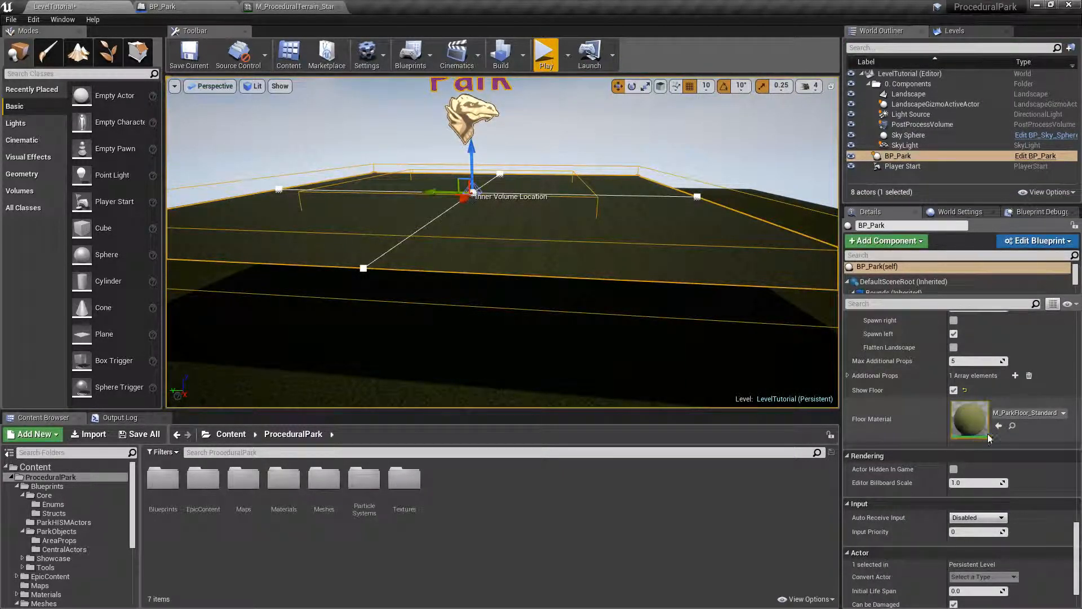
left_click_drag(1077, 541, 1080, 370)
left_click(880, 396)
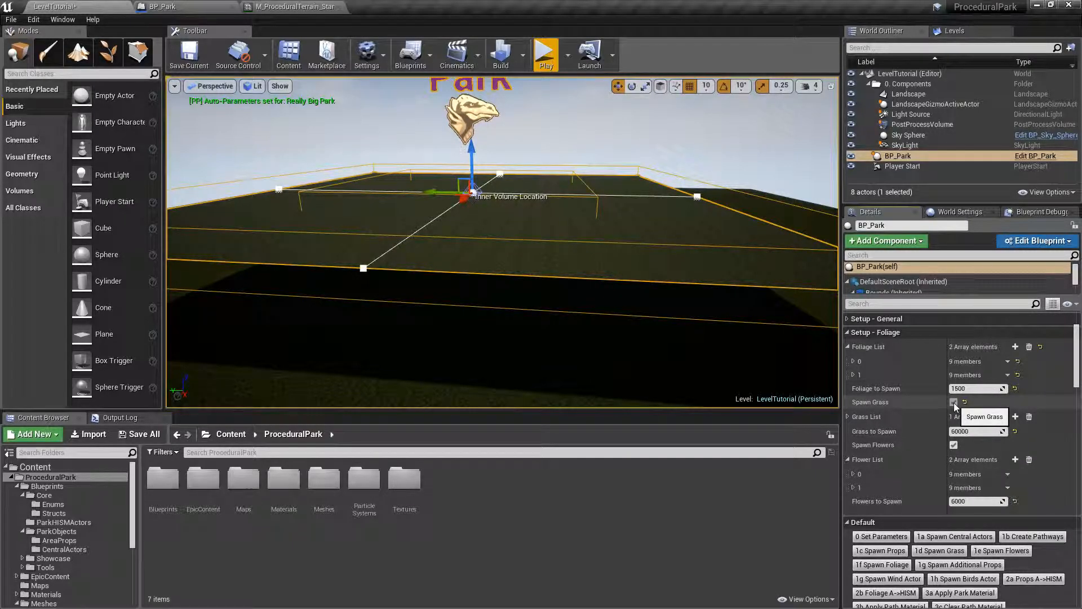
Spawn the park's grass by running 1d Spawn Grass three times, once for each batch of 20000 instances
mouse_move(463, 170)
right_mouse_down()
mouse_move(478, 191)
mouse_move(464, 180)
right_mouse_up()
key("w")
key("s")
key("e")
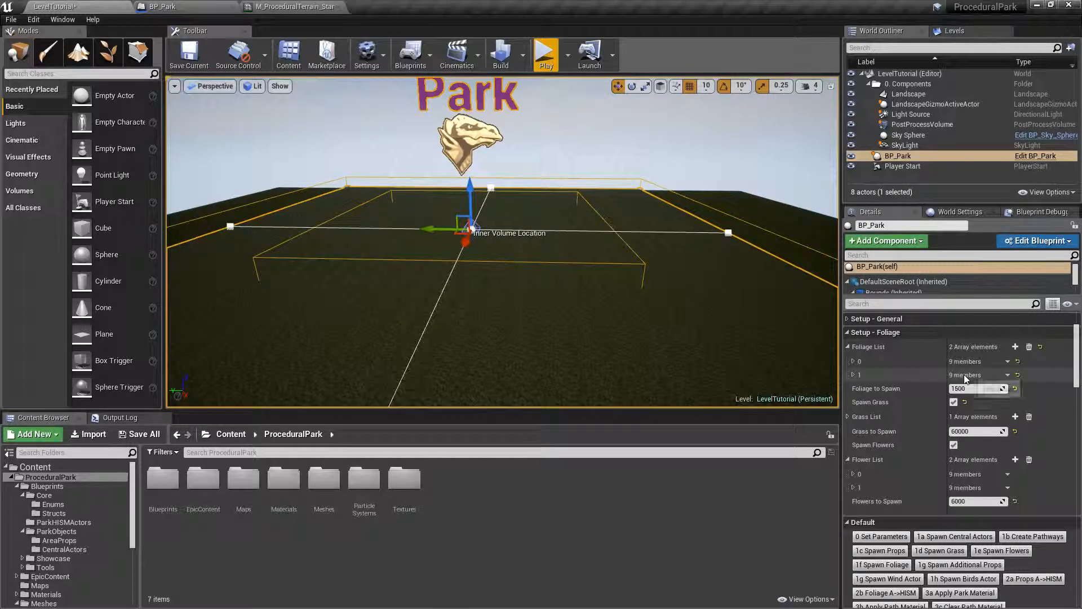
key("s")
right_click_drag(677, 271, 681, 290)
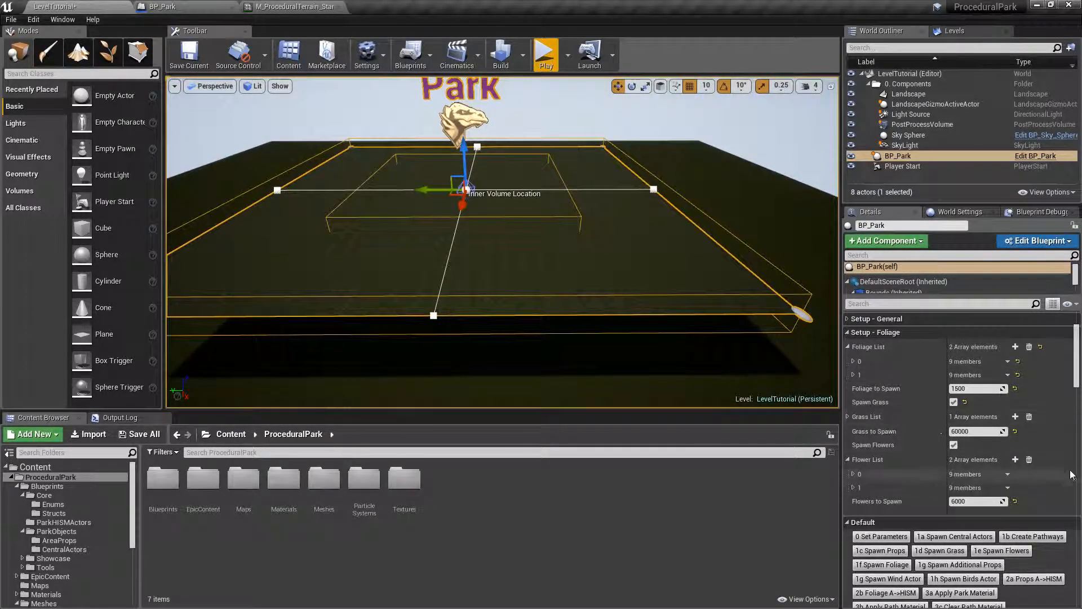
mouse_move(1079, 382)
left_mouse_down()
mouse_move(1080, 455)
mouse_move(1079, 377)
left_mouse_up()
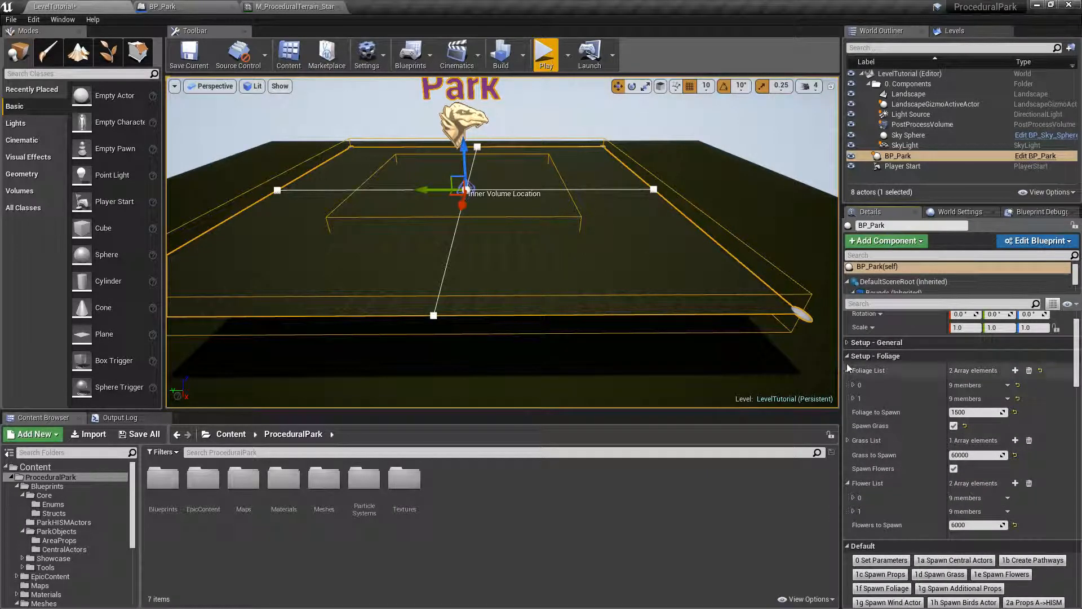
left_click_drag(1080, 351, 1081, 385)
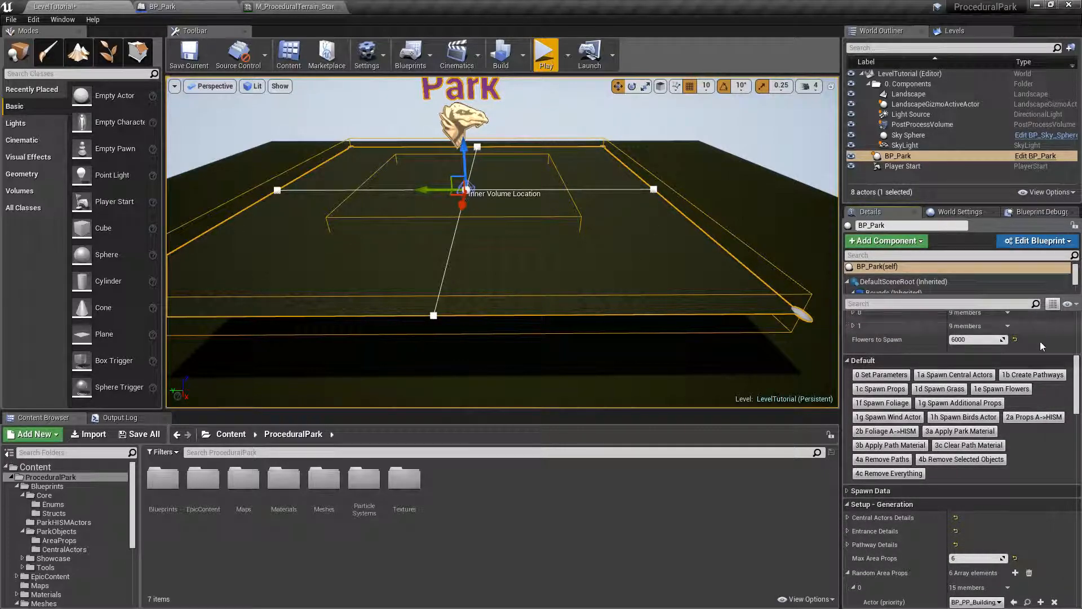
left_click(950, 391)
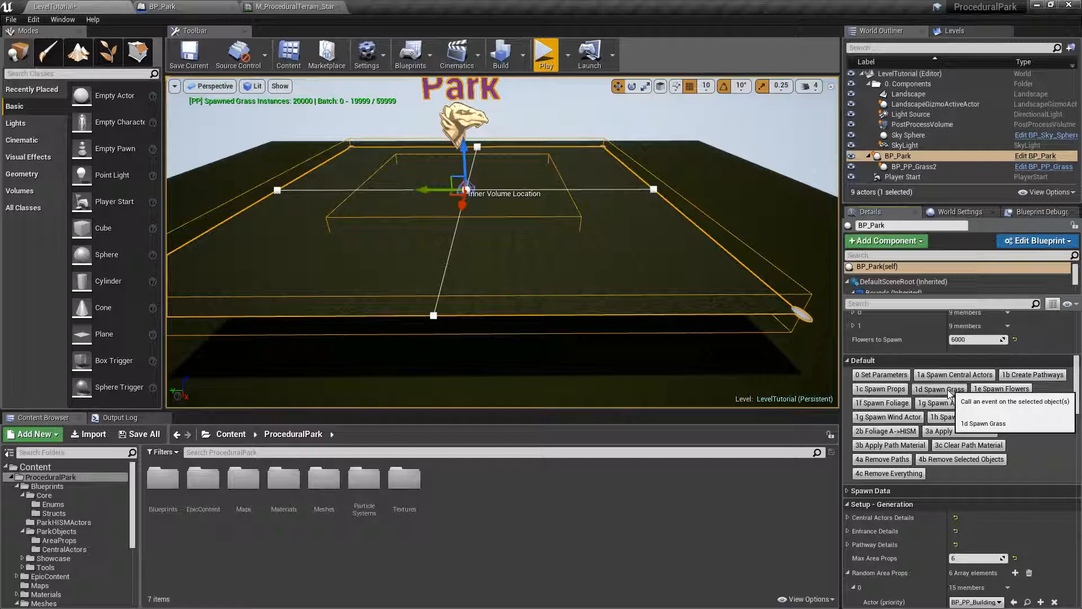
left_click(950, 390)
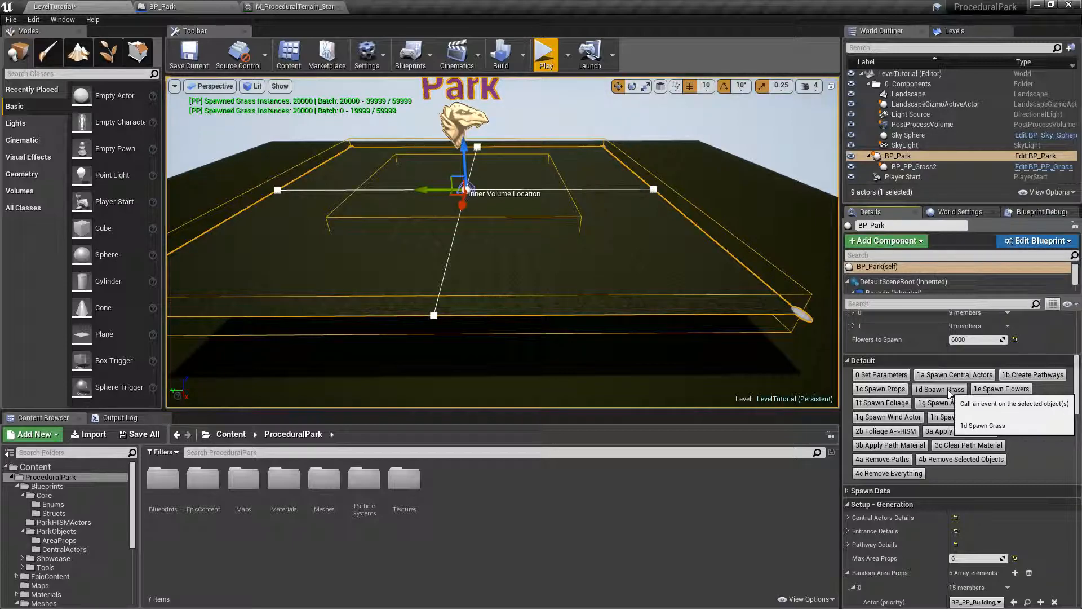
left_click(950, 390)
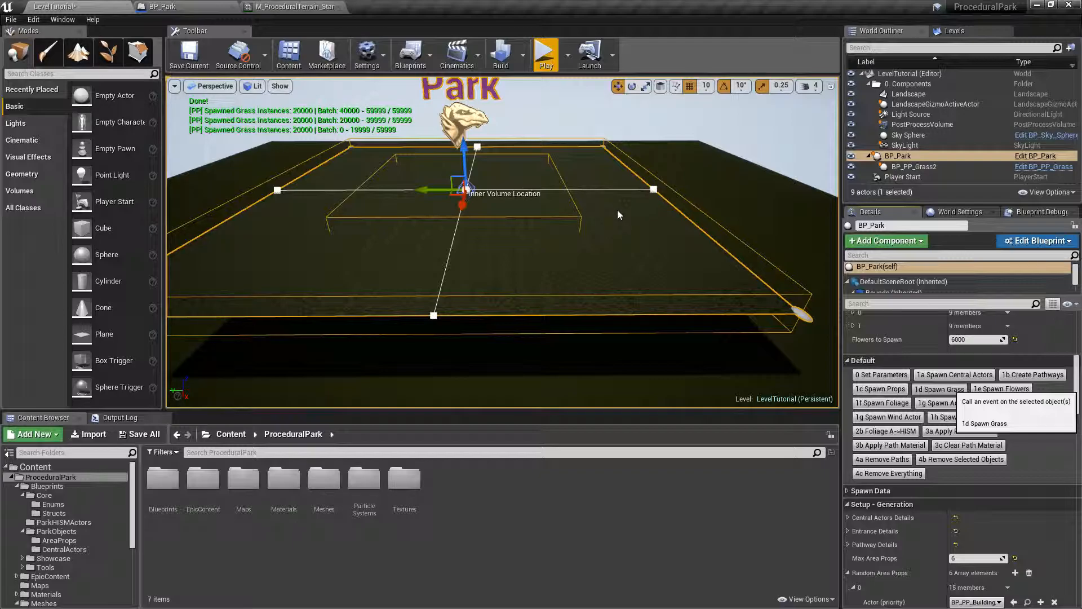
Playtest the level by running and jumping the character across the park's spawned grass, and end the play session
key("w")
mouse_move(618, 210)
right_mouse_down()
mouse_move(617, 259)
mouse_move(612, 189)
right_mouse_up()
left_click(544, 53)
key("w")
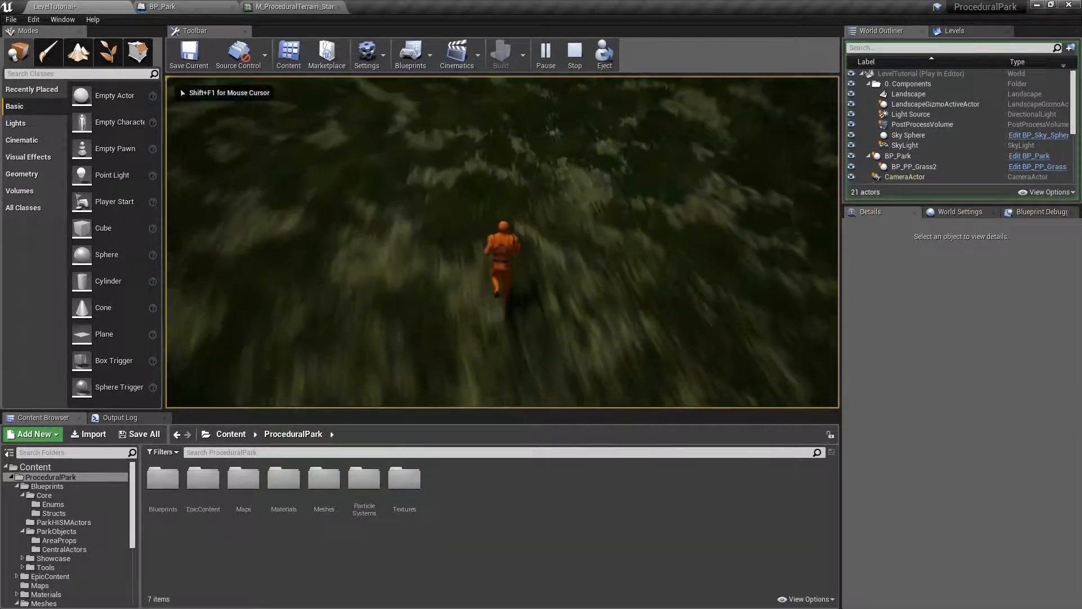
key("a")
key("w")
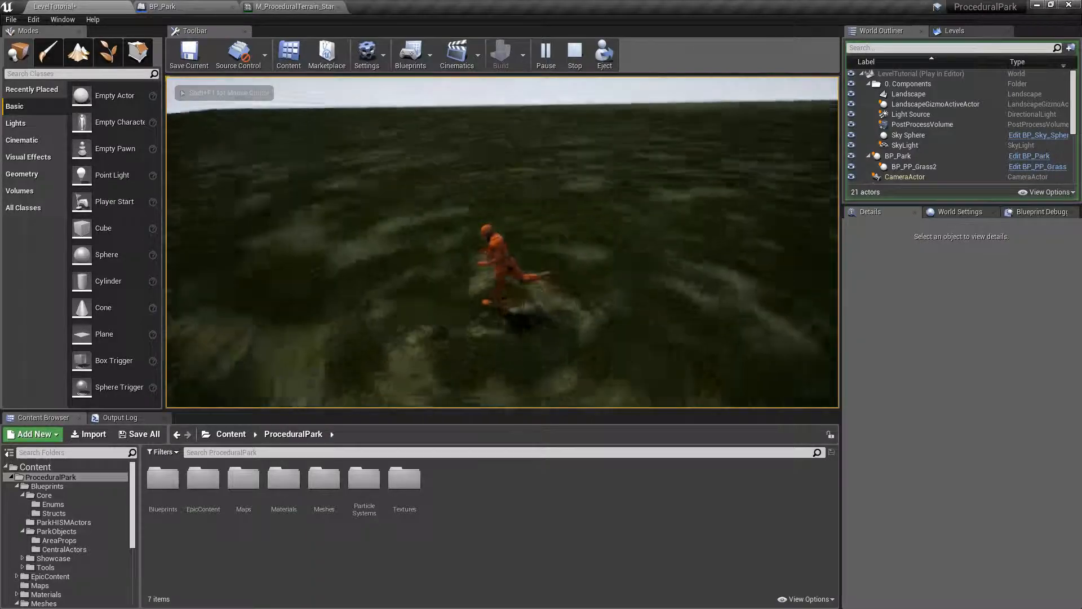
key("w")
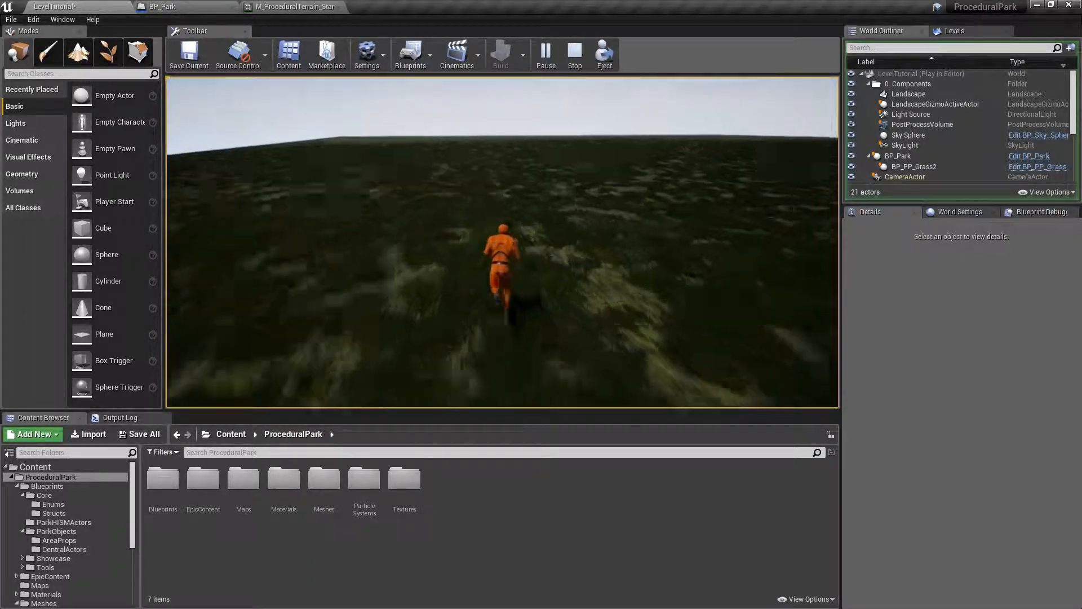
key("space")
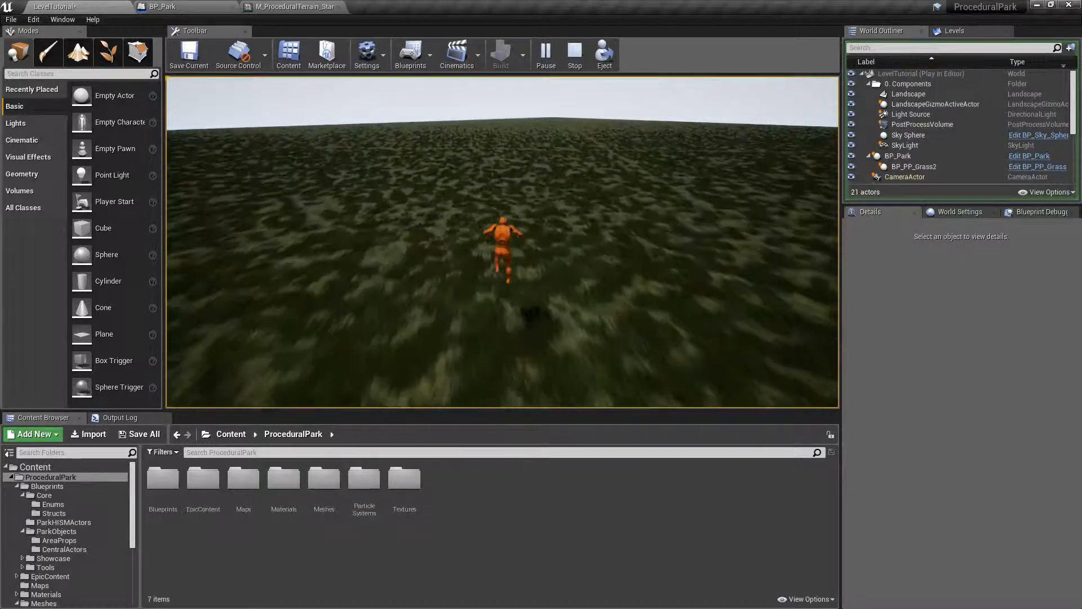
key("Escape")
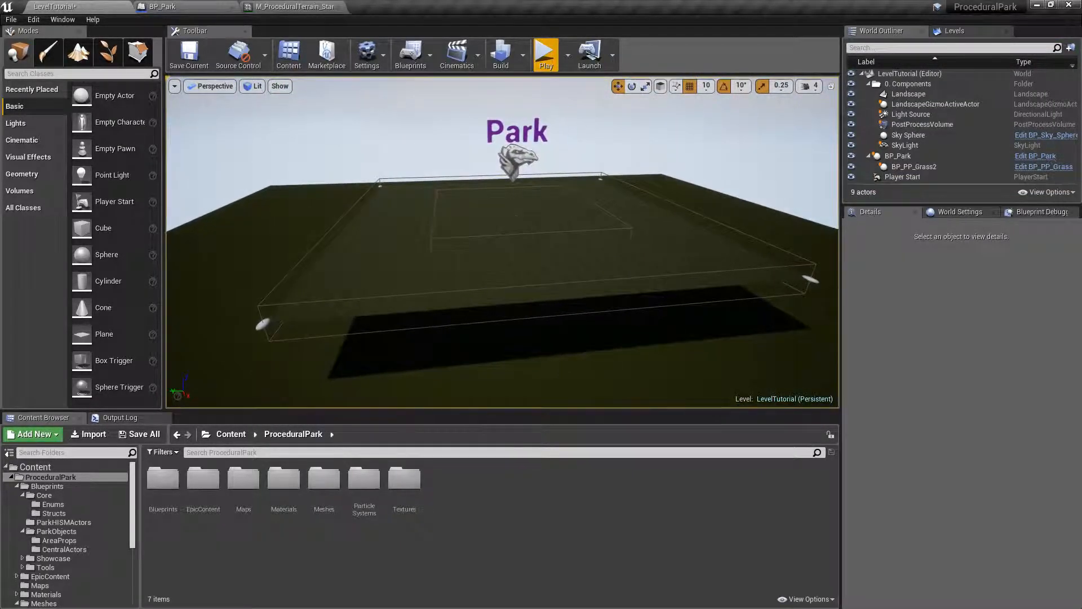
Select BP_Park, run its 1e Spawn Flowers function, and check the spawned flowers up close on the park floor
left_click(517, 157)
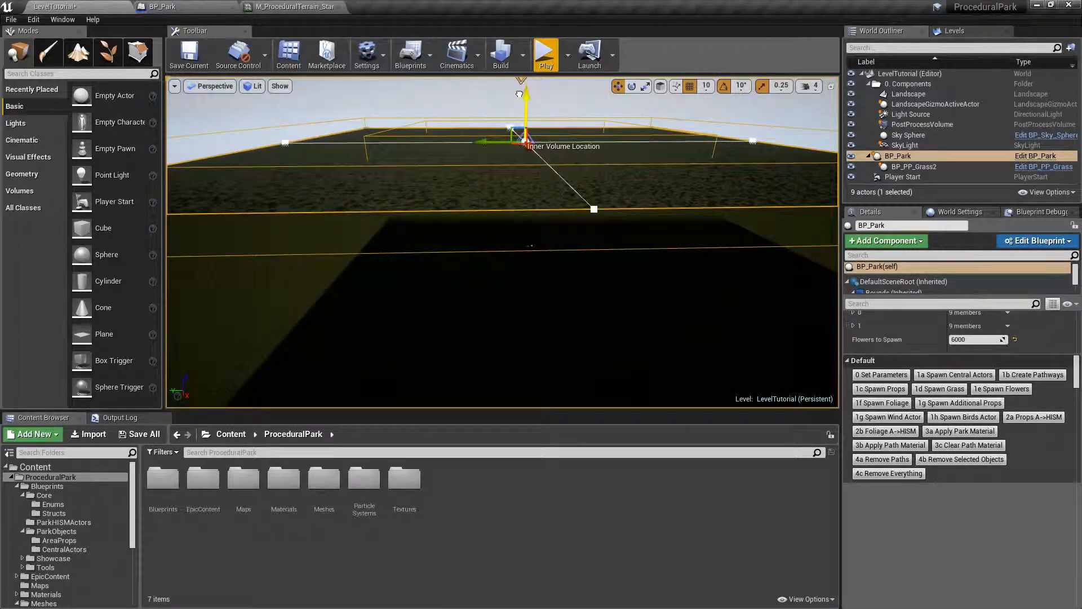
mouse_move(525, 147)
right_mouse_down()
mouse_move(535, 192)
mouse_move(535, 164)
right_mouse_up()
key("w")
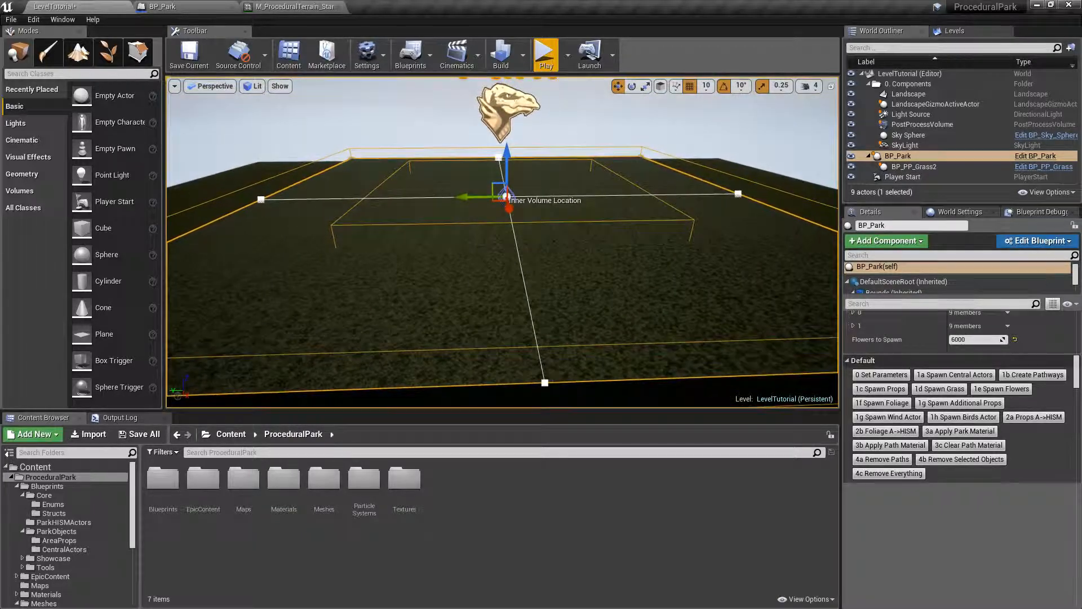
scroll(988, 410, "up", 1)
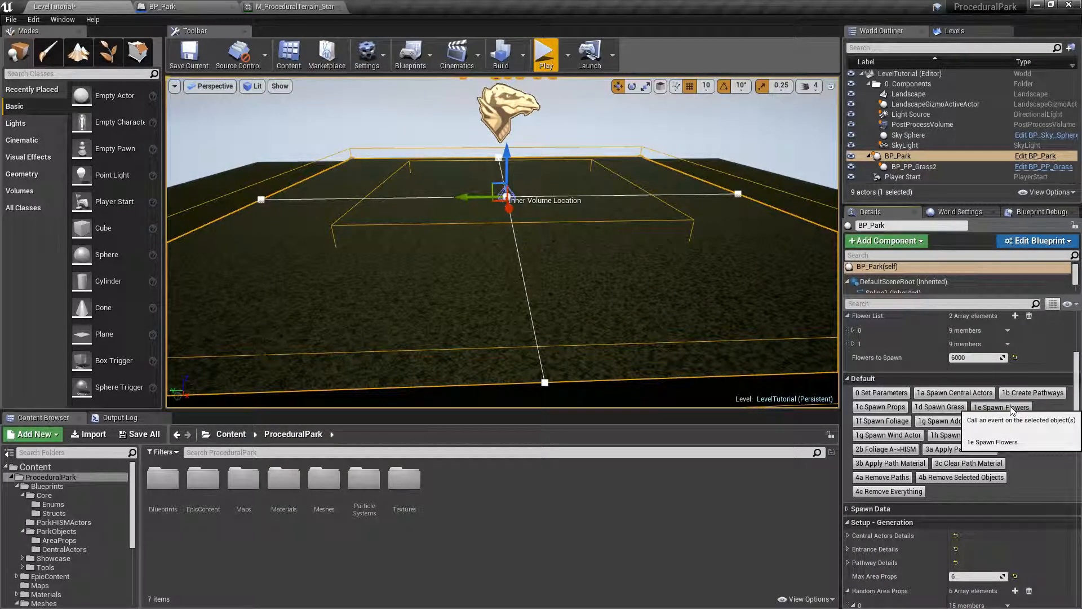
left_click(1011, 406)
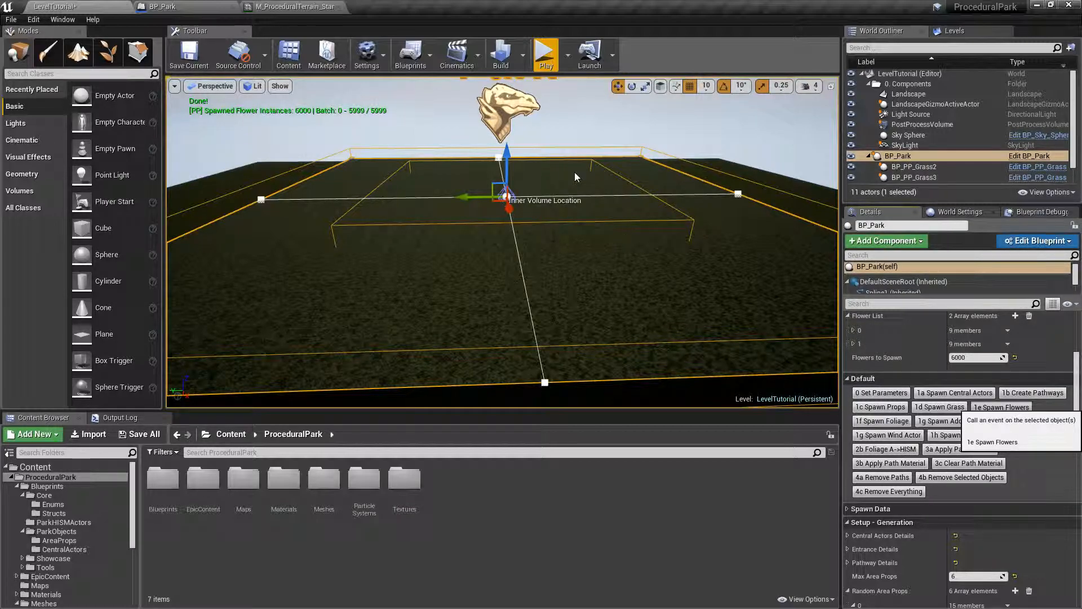
key("w")
right_click_drag(575, 172, 605, 195)
key("e")
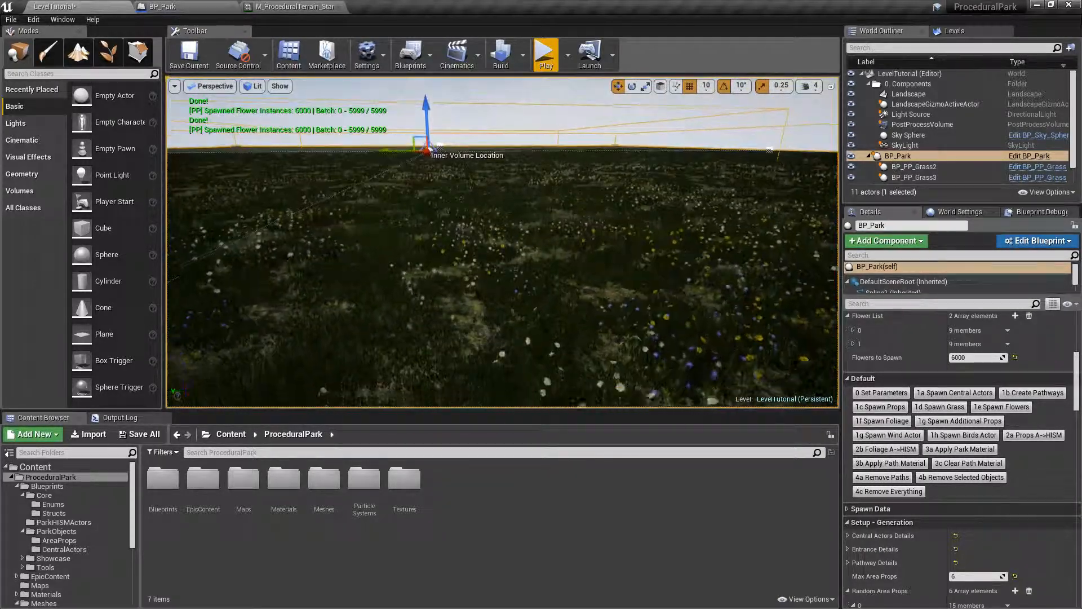
key("f")
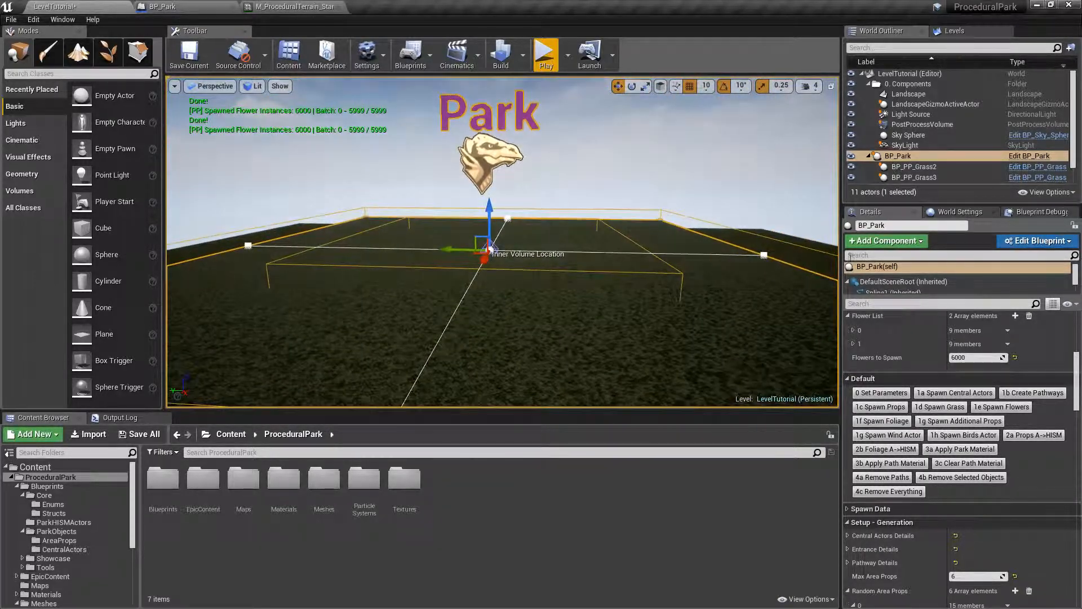
Spawn the park's trees by running 1f Spawn Foliage twice, and look over the planted area
left_click(888, 421)
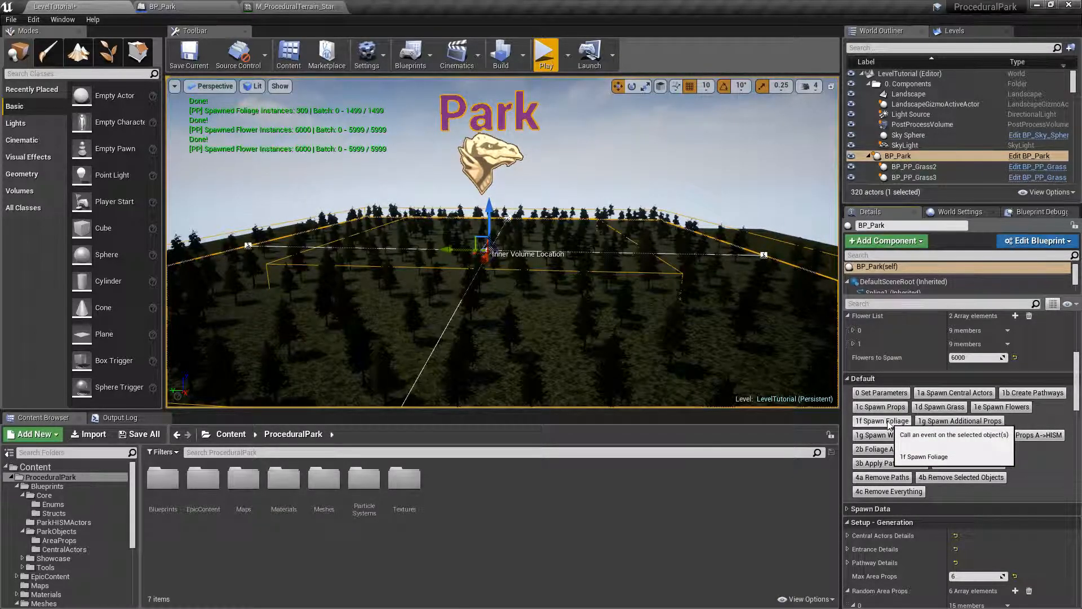
left_click(889, 426)
key("a")
right_click_drag(666, 271, 605, 225)
key("d")
key("q")
key("w")
key("e")
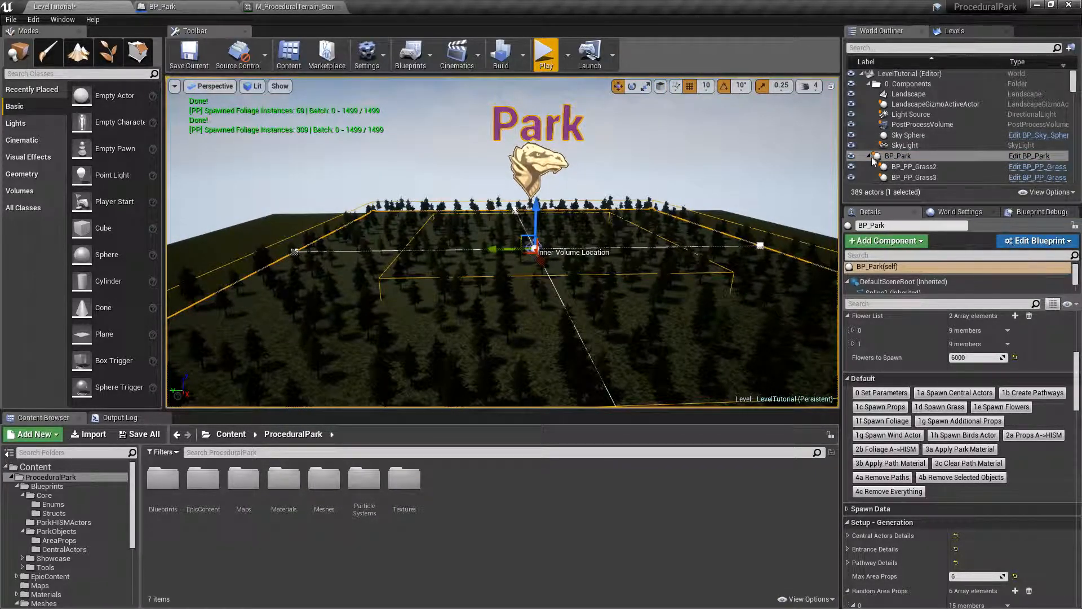
Collapse BP_Park's list of spawned child actors in the World Outliner
left_click(871, 158)
left_click(869, 156)
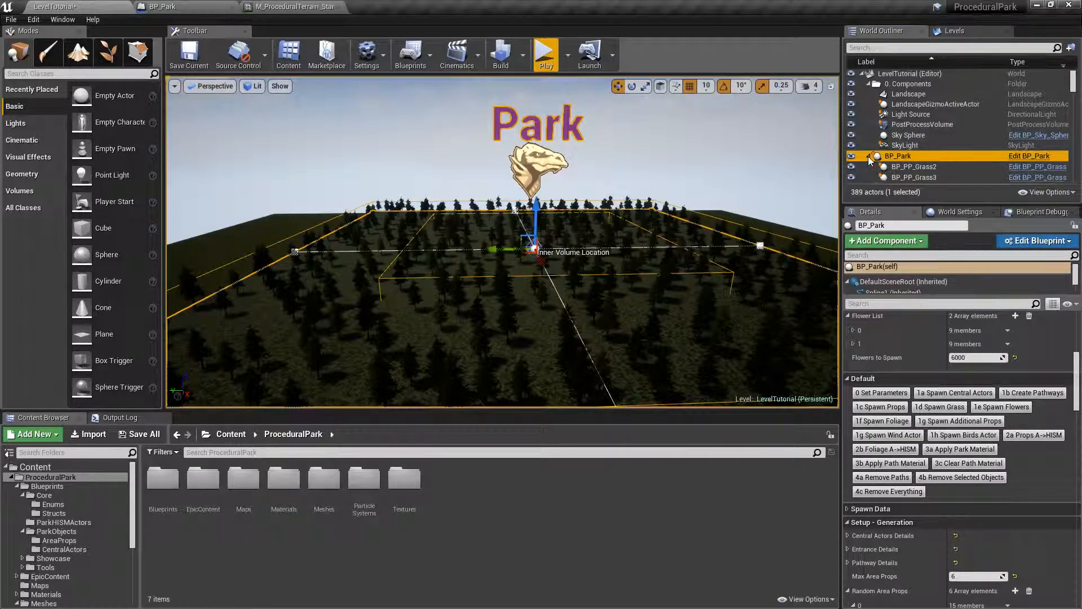
mouse_move(1073, 83)
left_mouse_down()
mouse_move(1075, 92)
mouse_move(1076, 79)
left_mouse_up()
left_click_drag(897, 156, 890, 159)
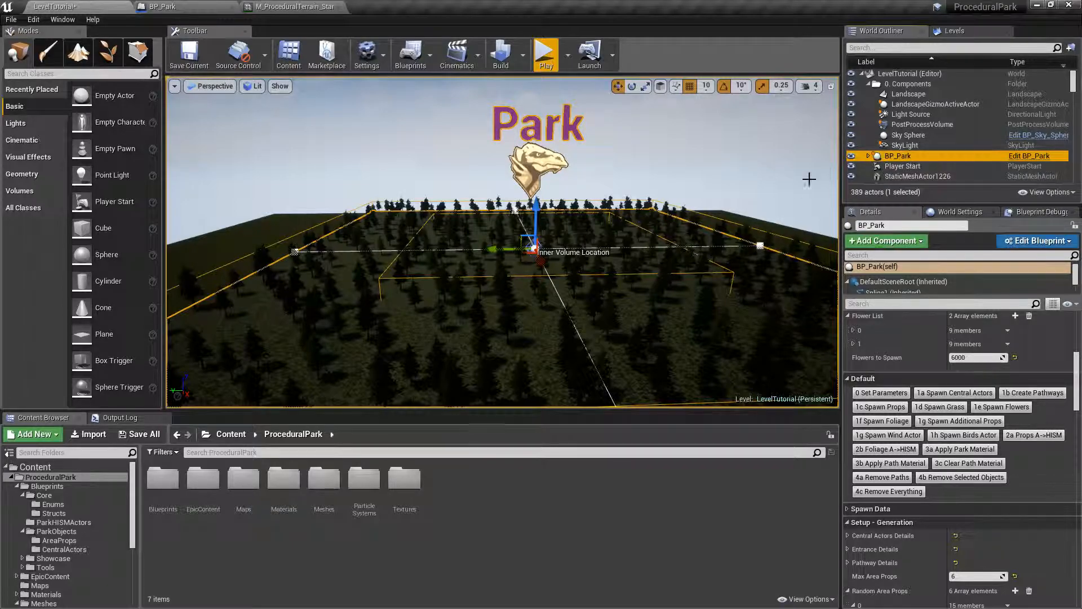
Examine the spawned trees, flowers and grass from above the park and from ground level among the trees
right_click_drag(684, 146, 552, 151)
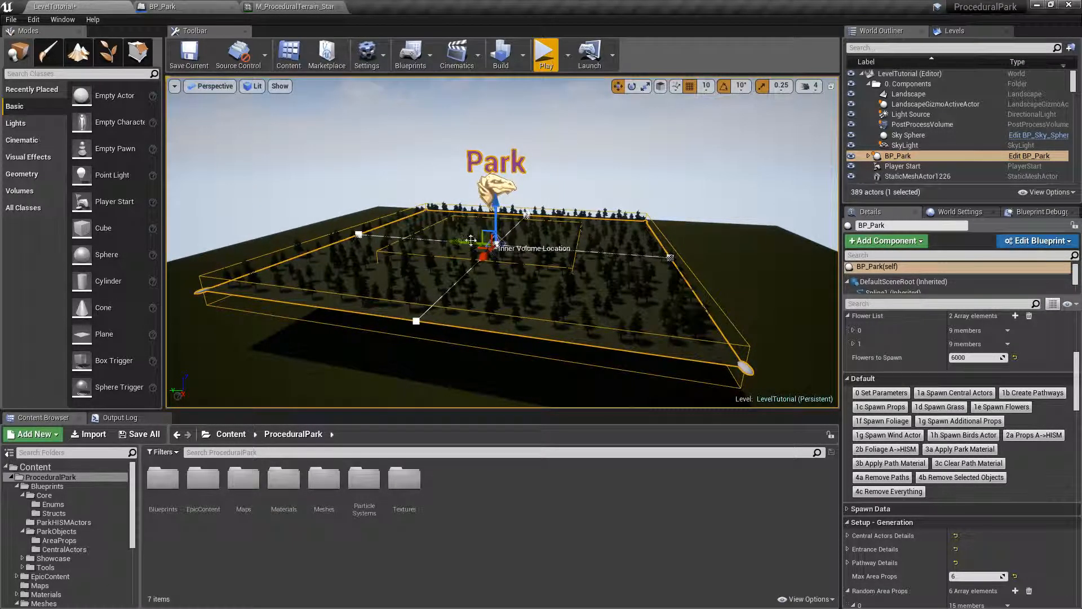
key("a")
key("w")
right_click_drag(592, 162, 622, 170)
key("a")
key("w")
right_click_drag(543, 192, 543, 196)
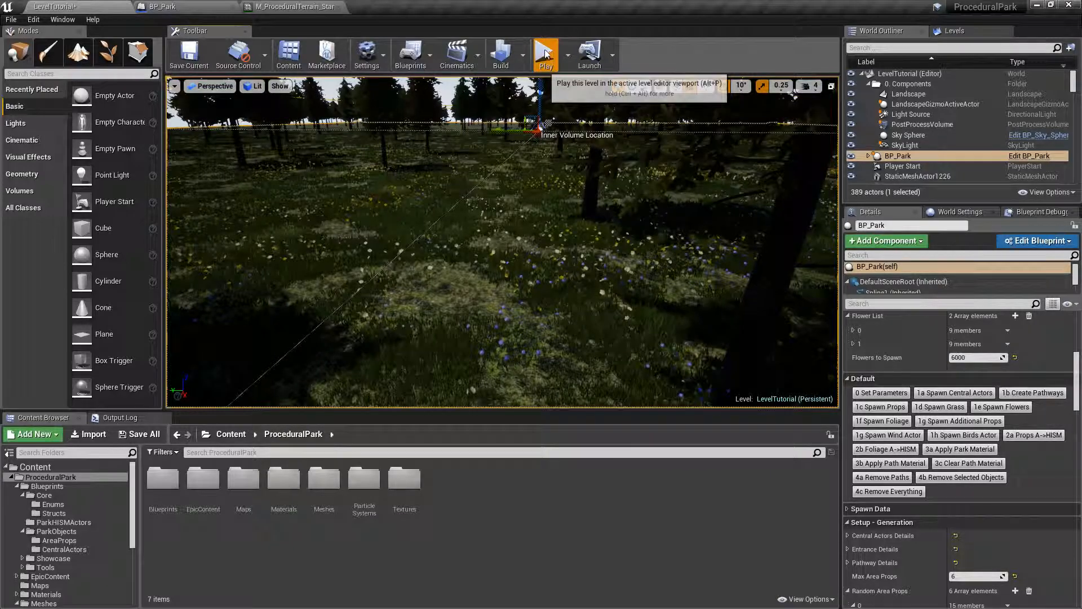
Playtest the level by running the character through the park's trees and flowers, and end the play session
left_click(544, 55)
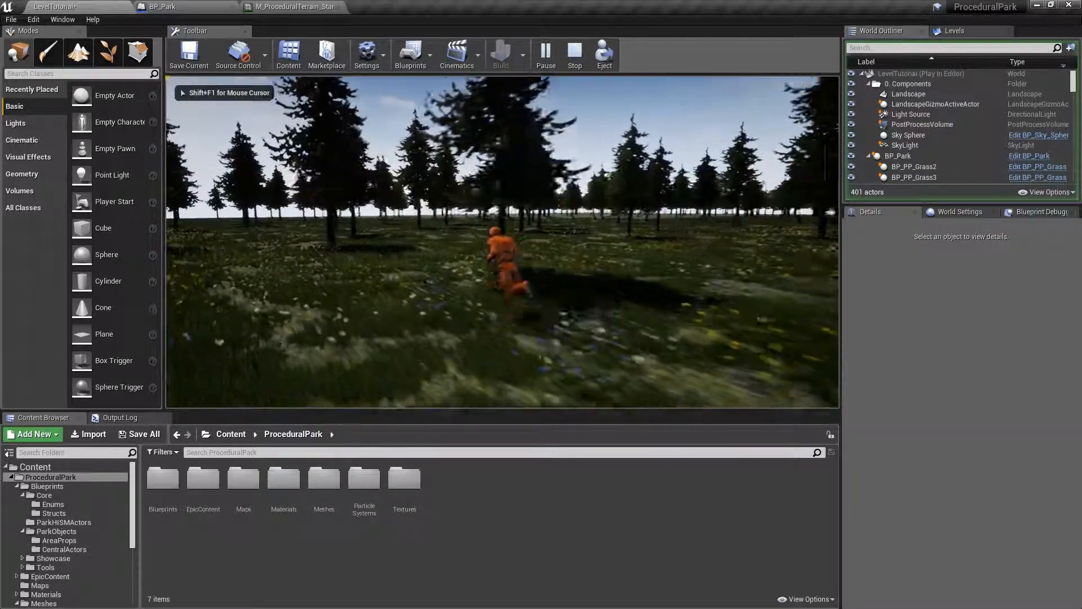
key("w")
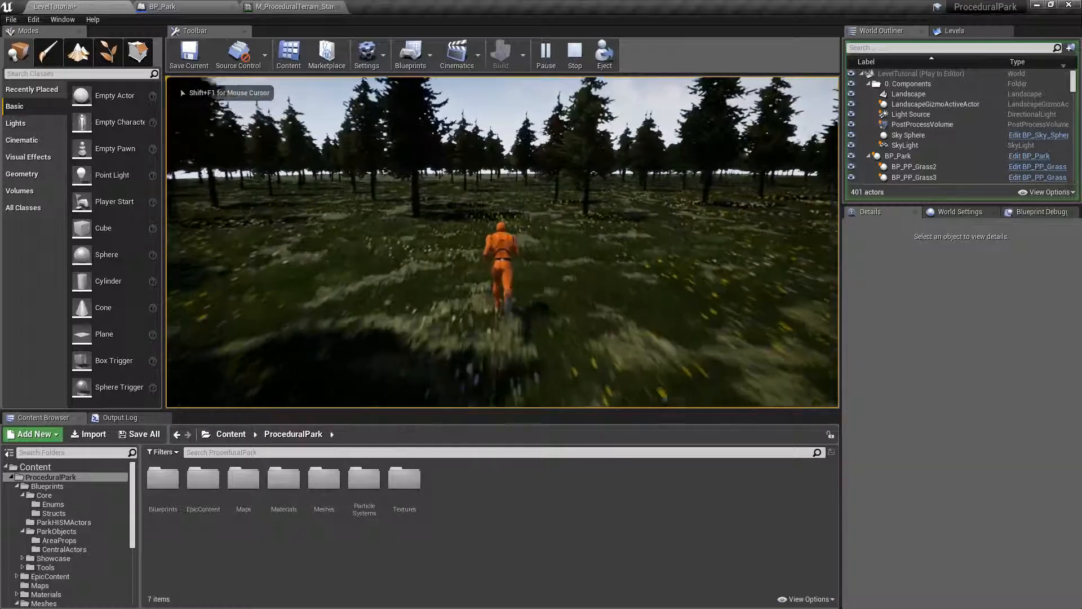
key("w")
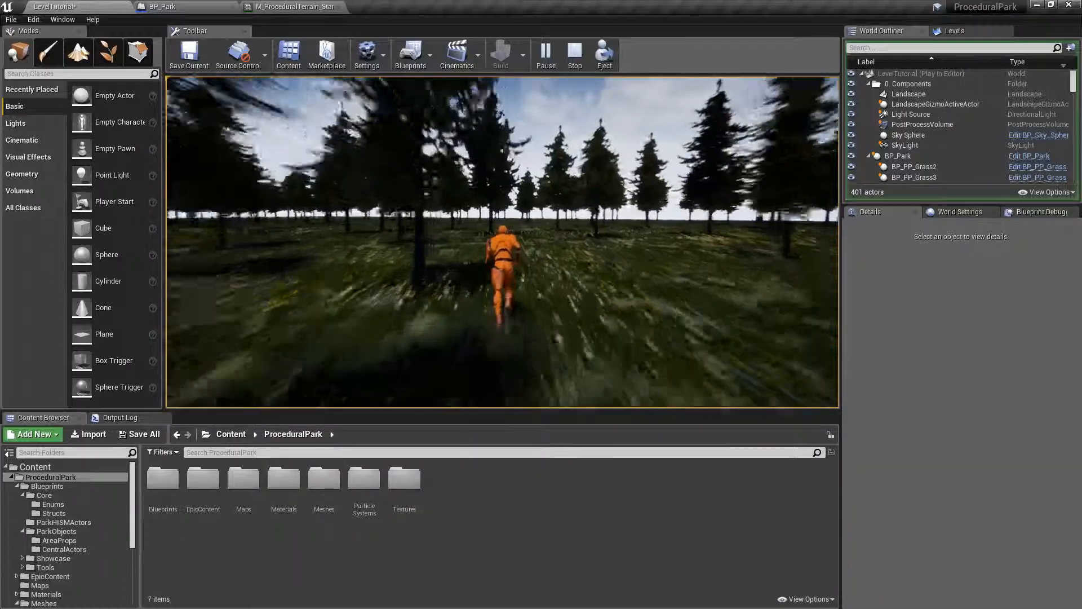
key("d")
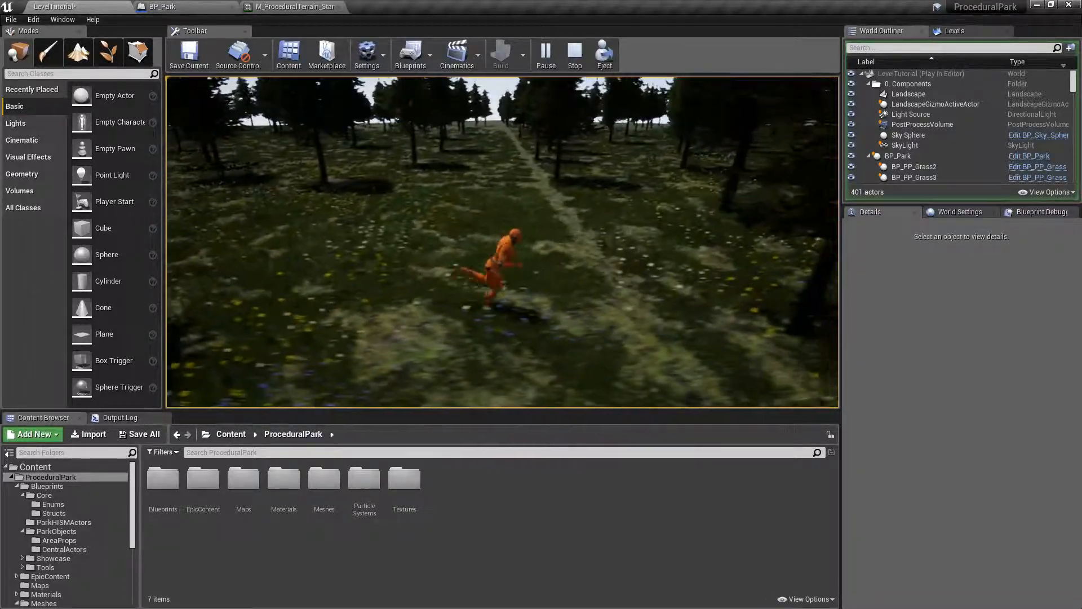
key("w")
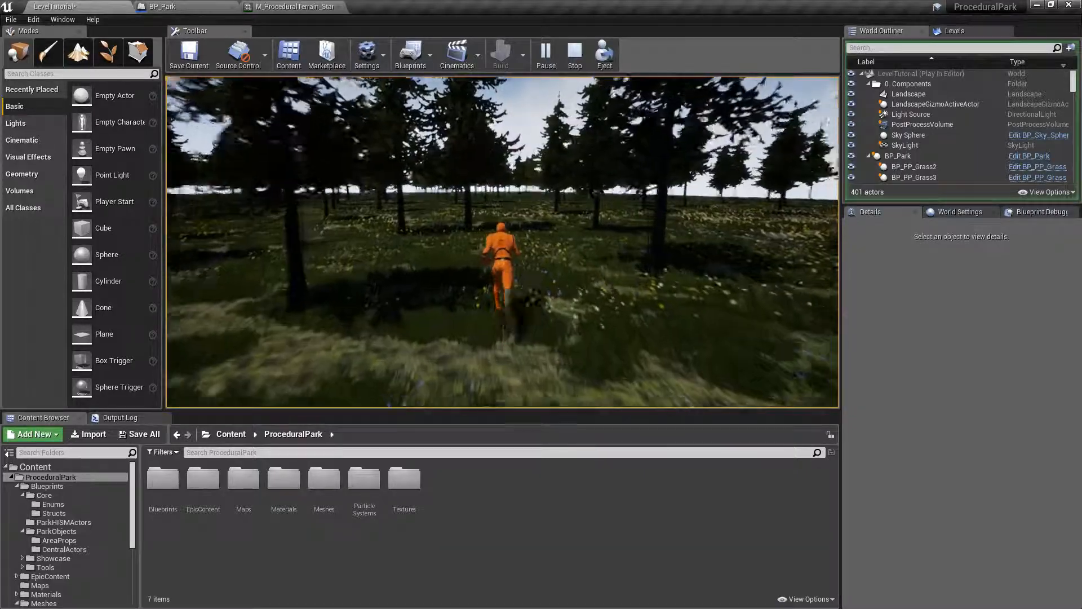
key("w")
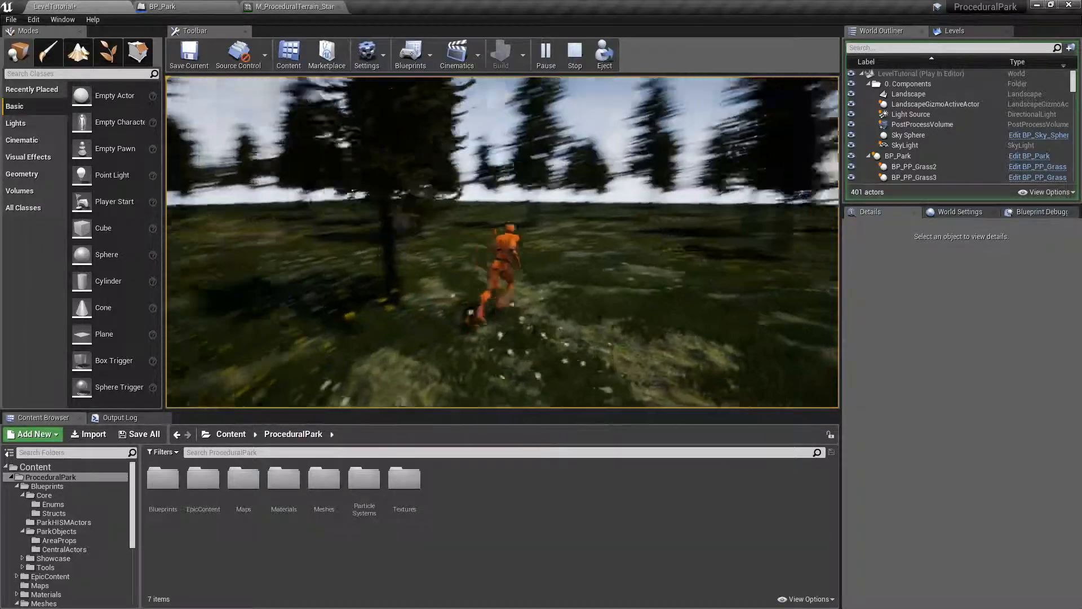
key("Escape")
Select BP_Park, clear all its spawned content with 4c Remove Everything, and return the park actor to landscape height
key("s")
right_click_drag(502, 243, 502, 288)
right_click_drag(605, 196, 680, 178)
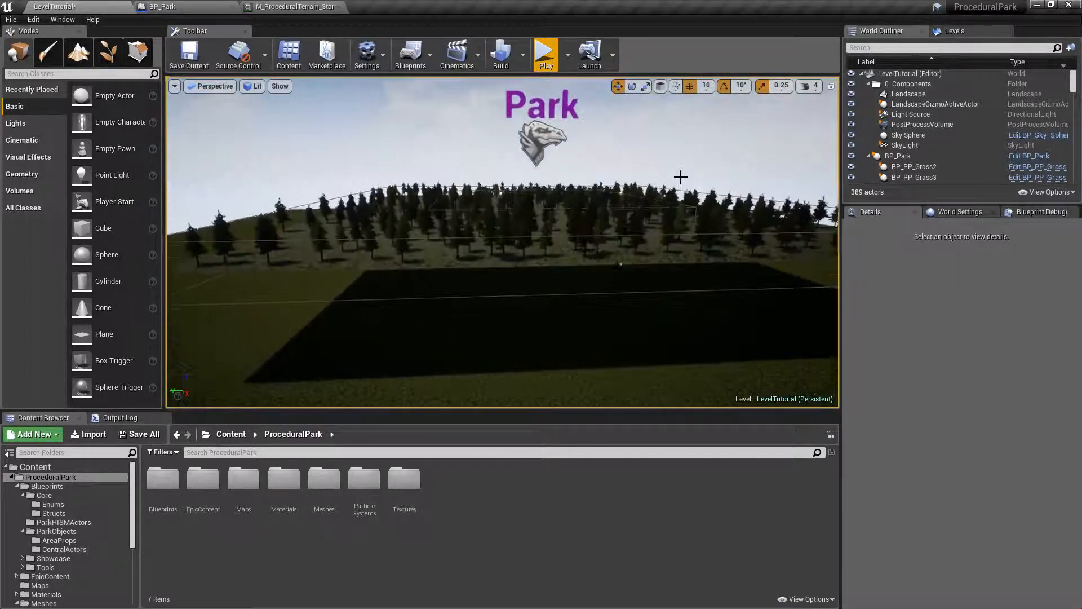
left_click(536, 138)
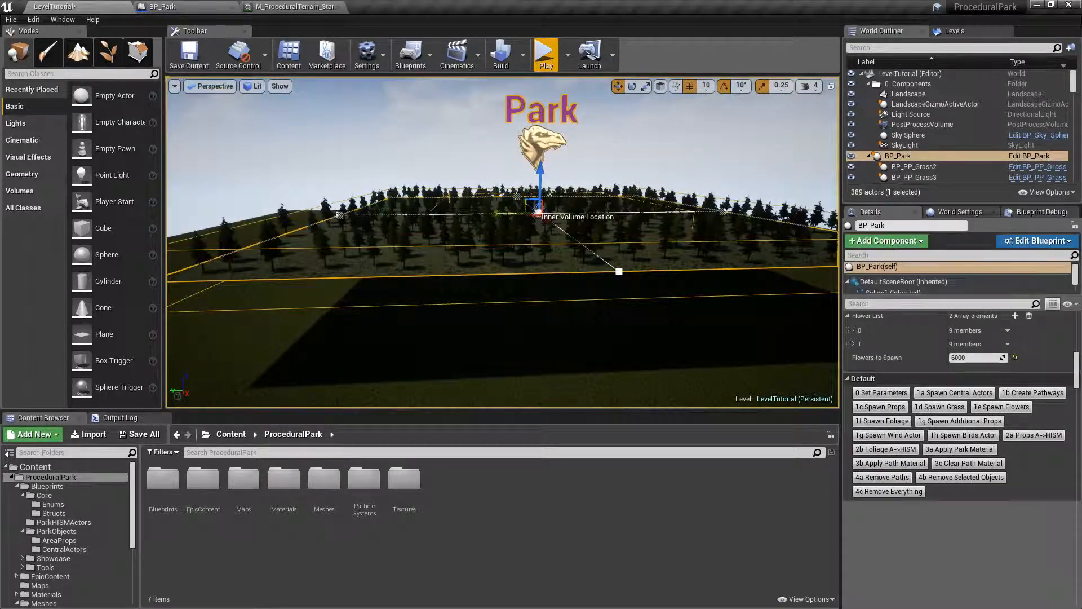
left_click(890, 490)
left_click_drag(539, 175, 549, 140)
key("ctrl+z")
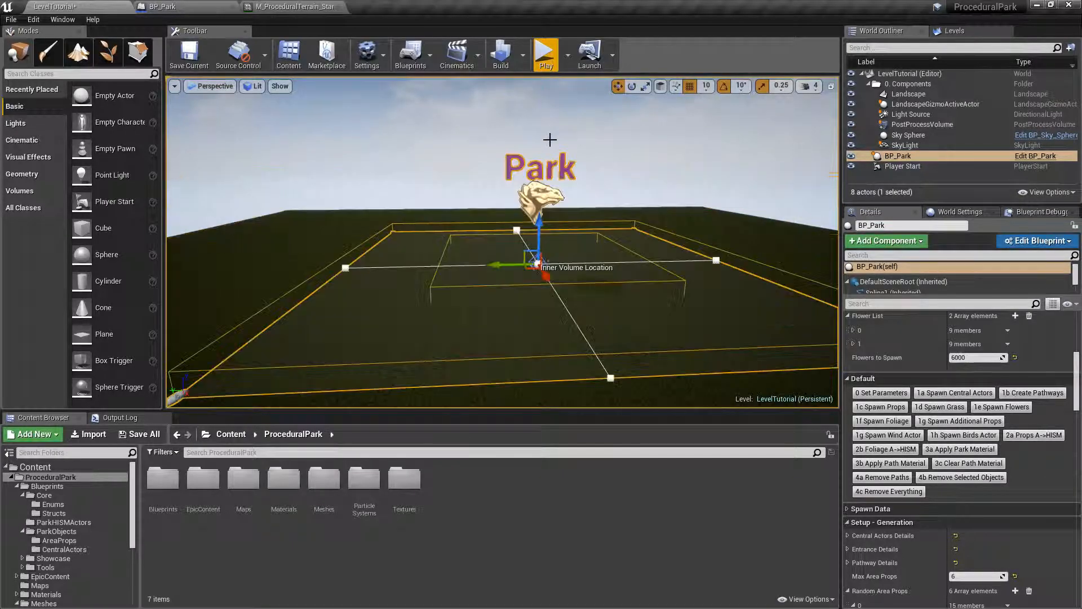
Collapse the Random Area Props list in BP_Park's generation settings and disable Show Floor
mouse_move(1078, 382)
left_mouse_down()
mouse_move(1081, 451)
mouse_move(1076, 392)
left_mouse_up()
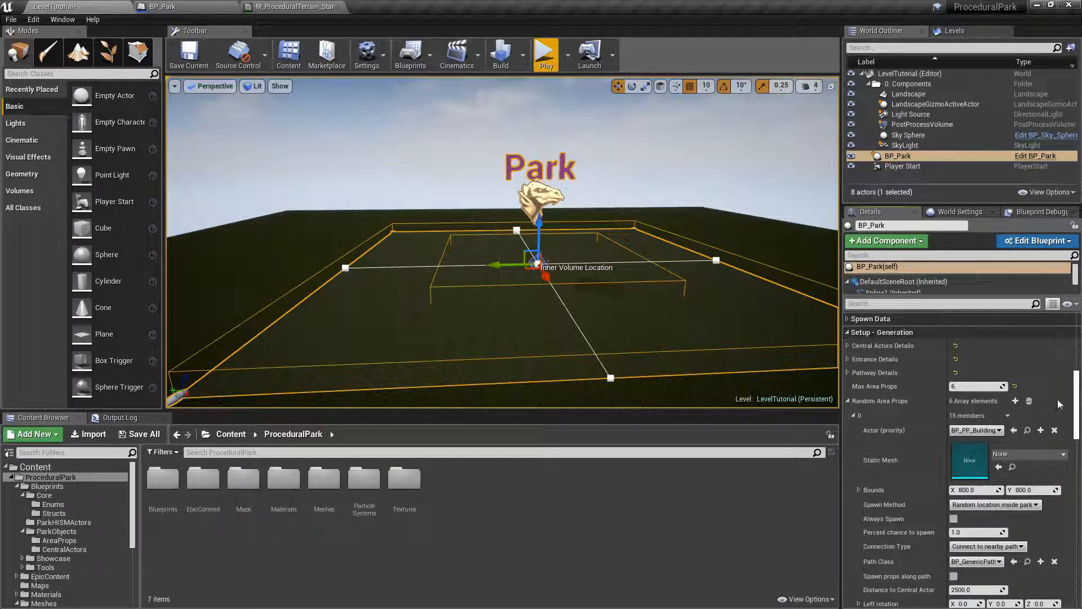
left_click(848, 401)
left_click(848, 432)
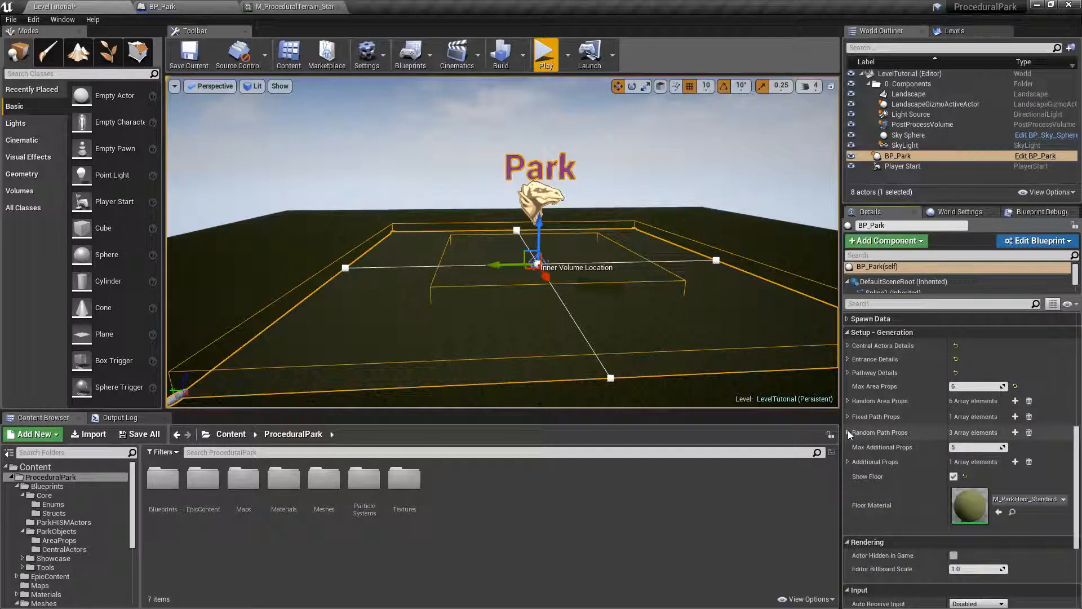
left_click(954, 477)
left_click(954, 477)
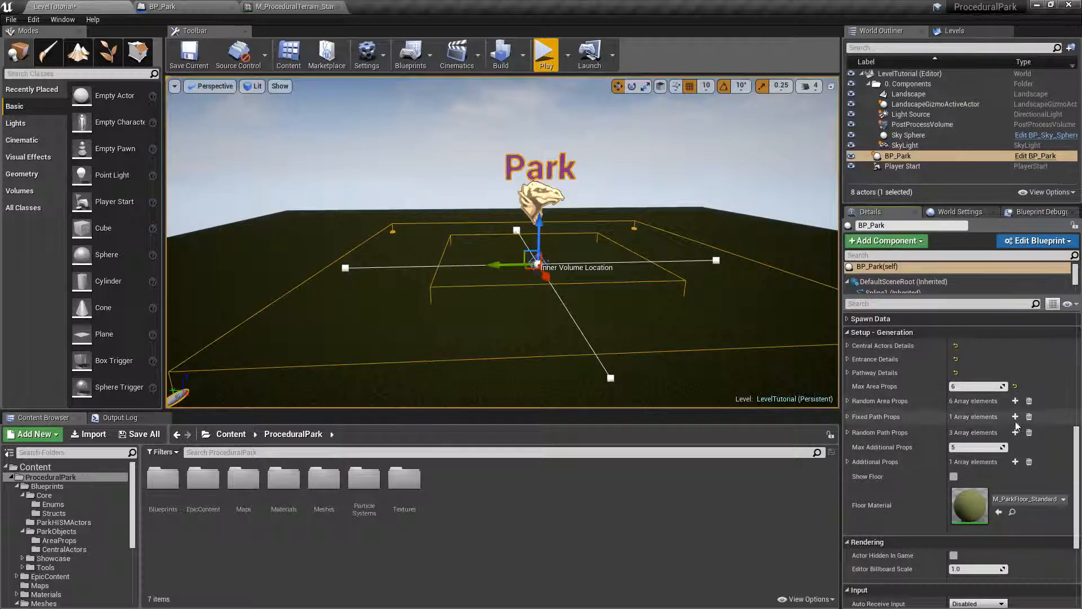
Run 0 Set Parameters on BP_Park and try to spawn grass with 1d Spawn Grass
scroll(947, 400, "up", 5)
left_click(878, 374)
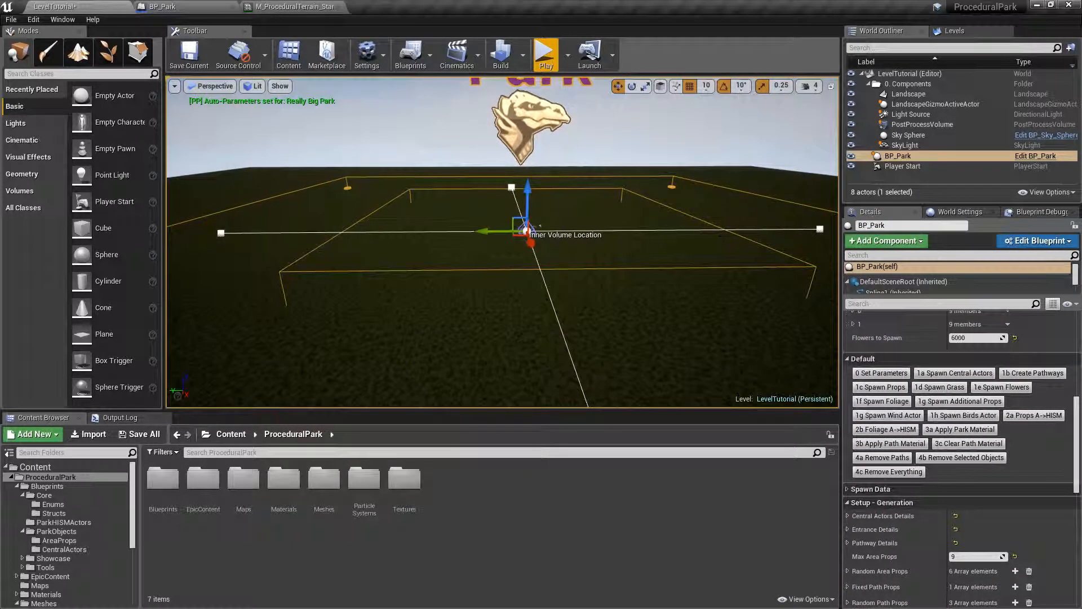
left_click(954, 389)
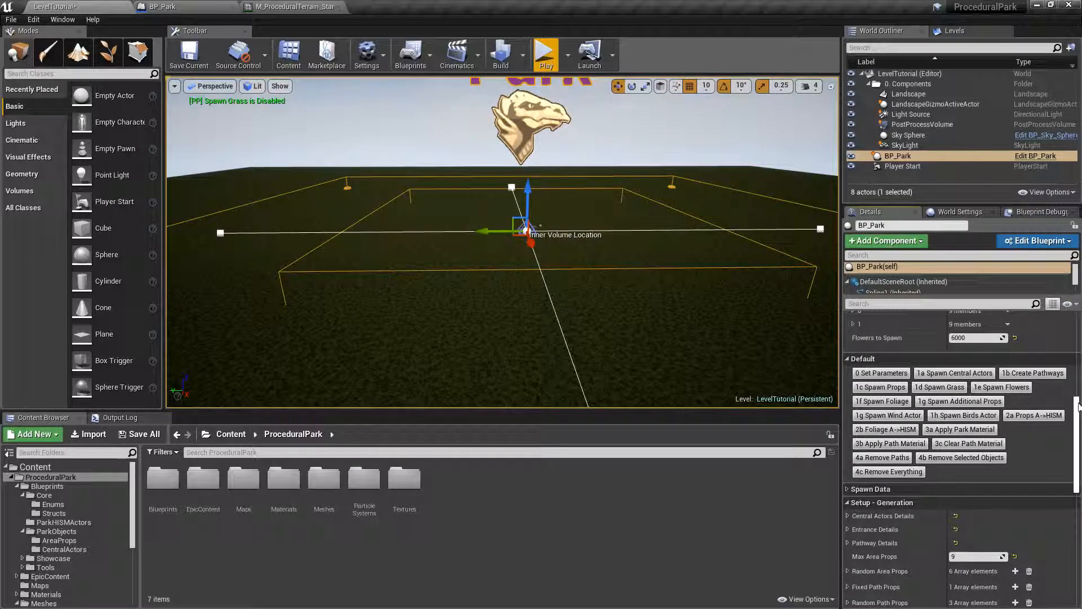
Set Percent change to spawn to 0.5 for both SM_PineTree and SM_HillTree_02 in BP_Park's Foliage List
left_click_drag(1078, 410, 1078, 348)
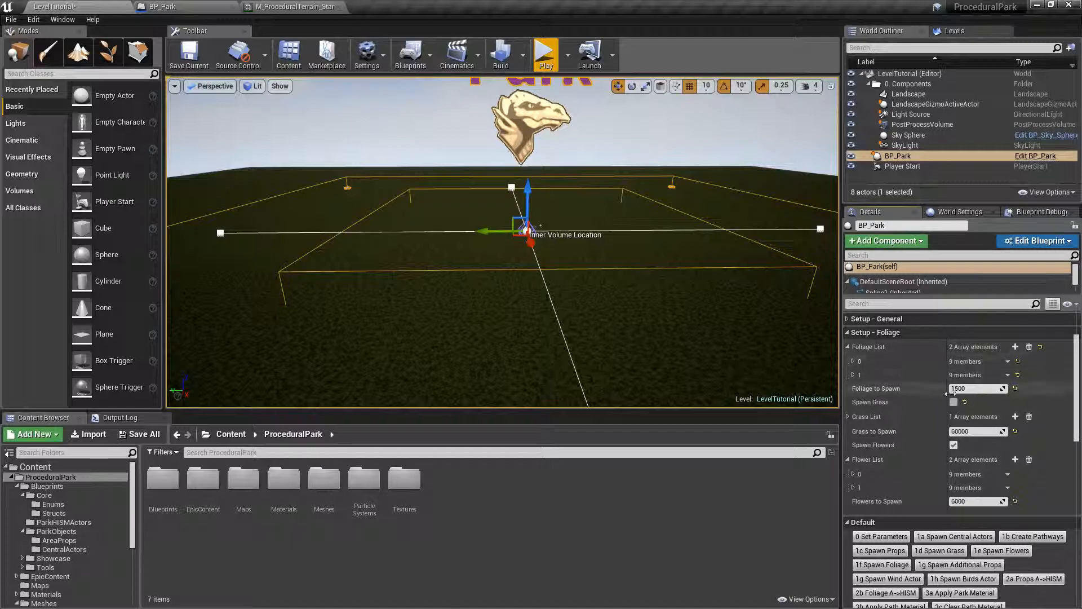
left_click(855, 364)
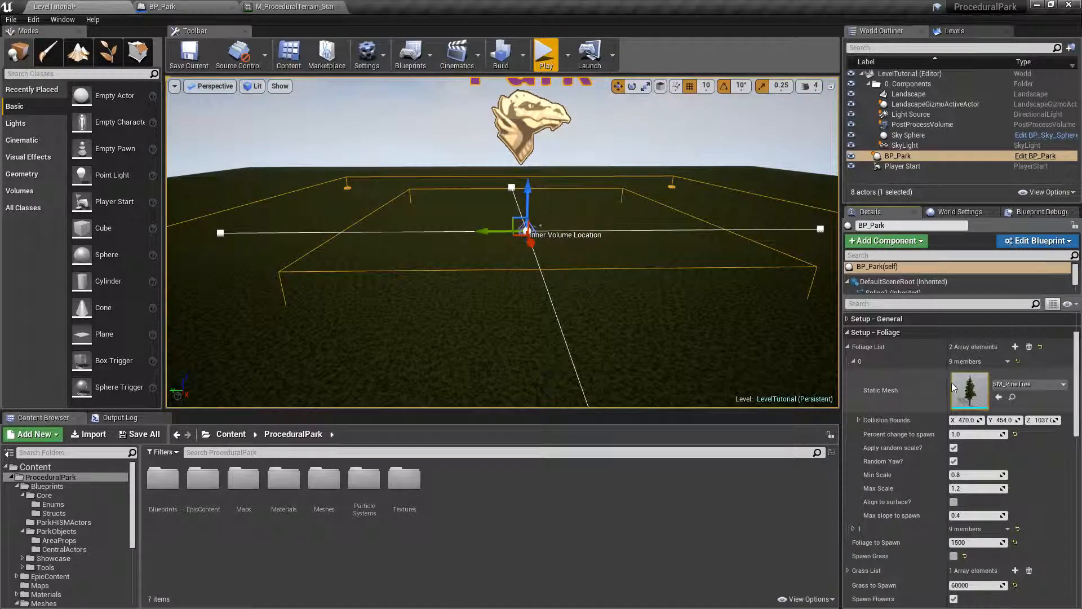
left_click_drag(1080, 374, 1081, 389)
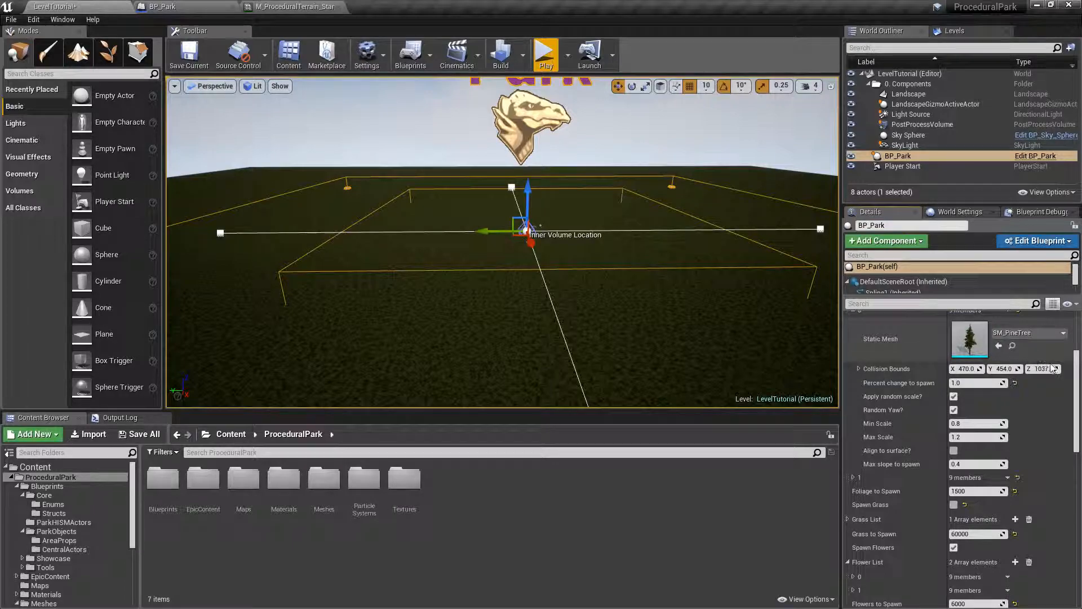
left_click(854, 477)
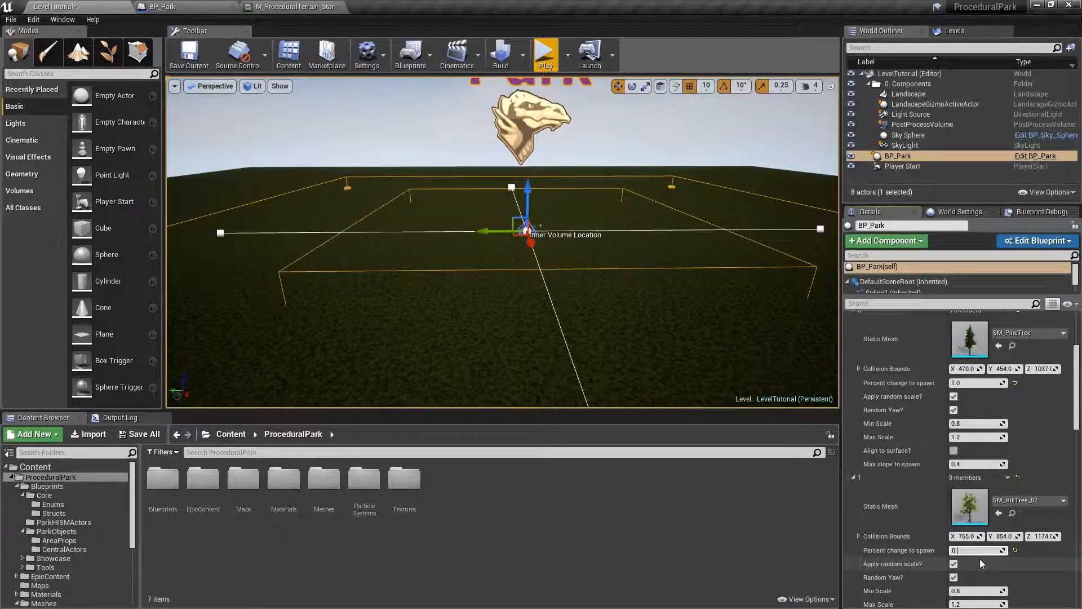
key("Return")
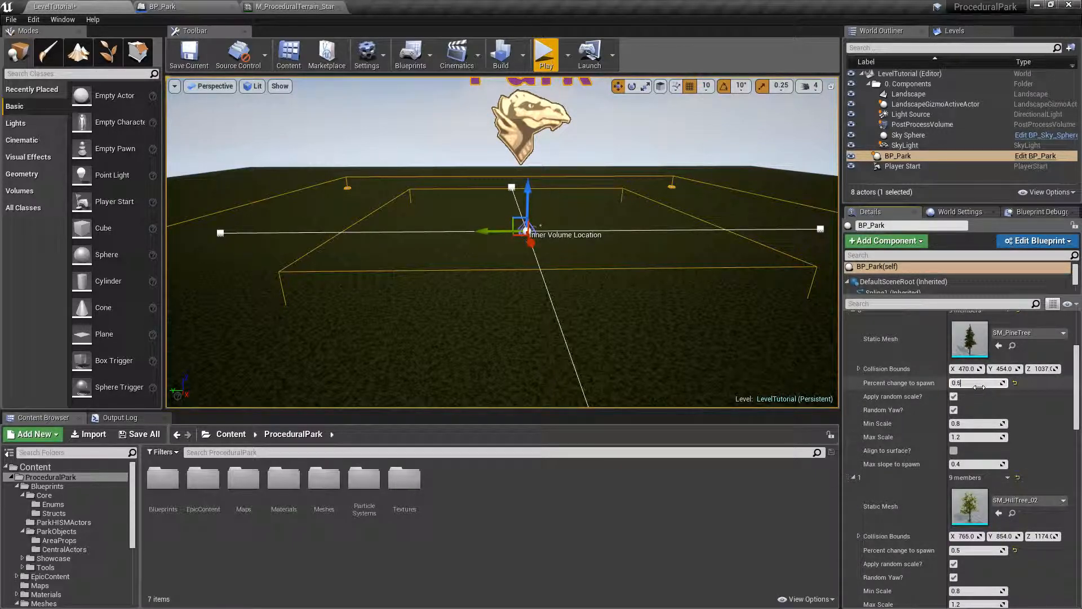
scroll(902, 361, "up", 2)
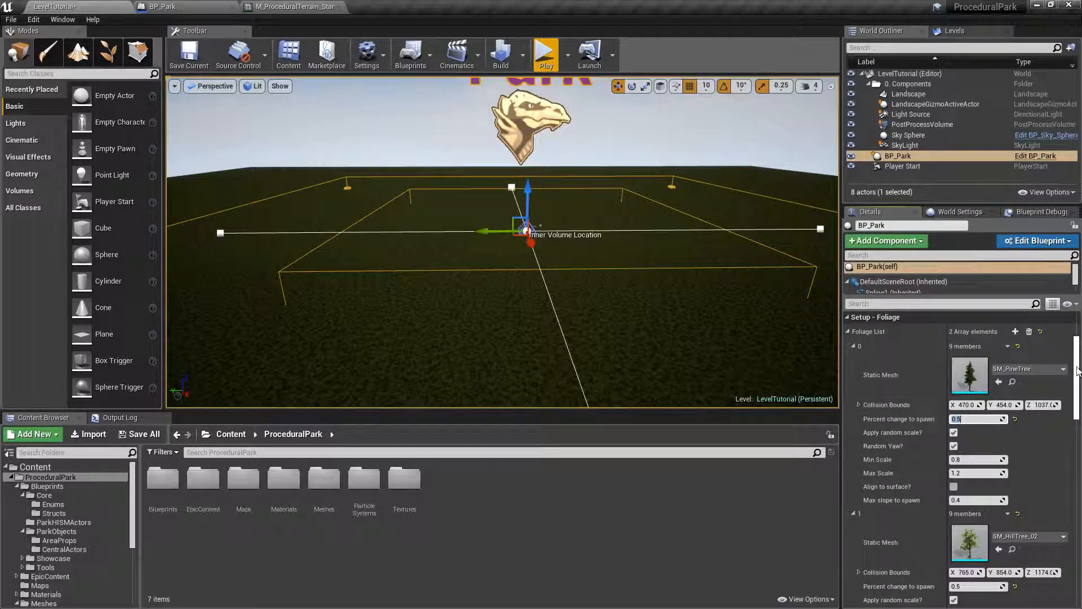
Collapse the foliage settings, run 1f Spawn Foliage on BP_Park and look over the mixed trees up close
left_click_drag(1079, 372, 1078, 362)
left_click(883, 350)
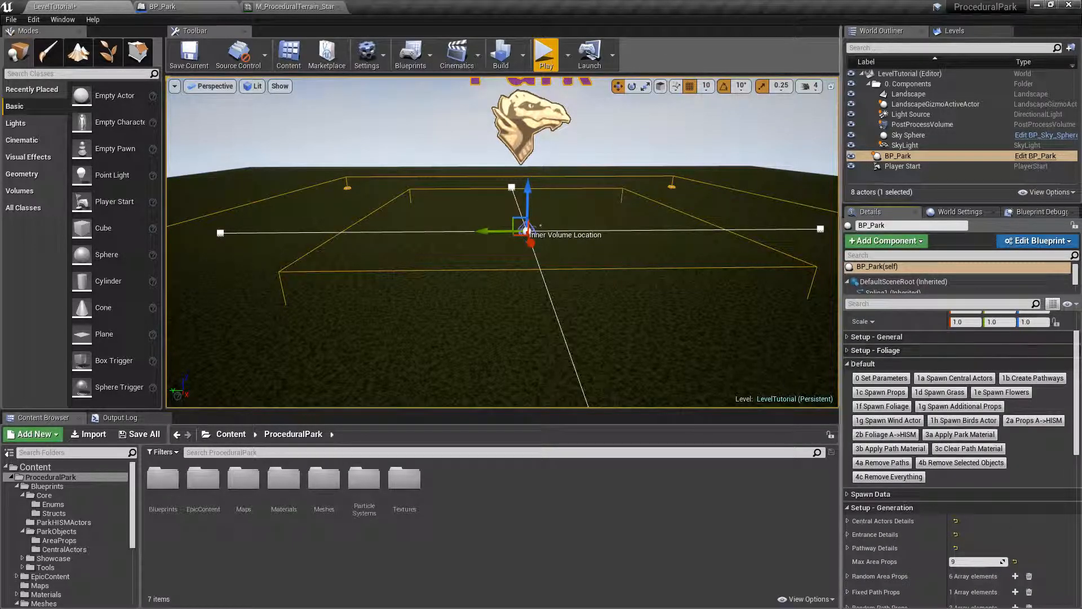
left_click(891, 407)
key("w")
right_click_drag(778, 365, 710, 322)
key("w")
key("w")
key("w")
key("w")
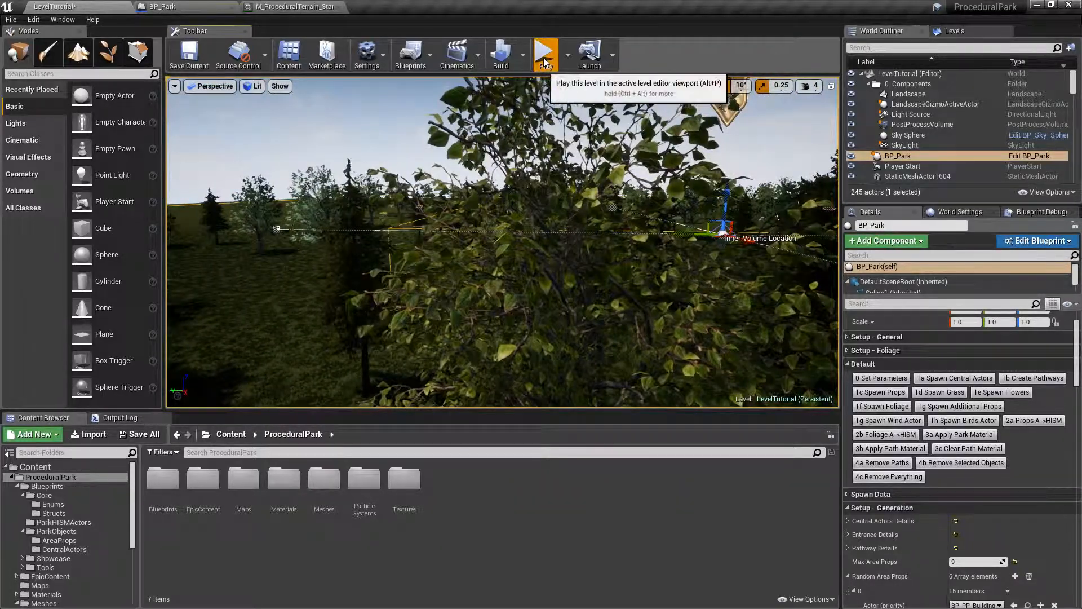
Playtest the level by running the character among the spawned pine and hill trees, and end the play session
left_click(544, 57)
key("w")
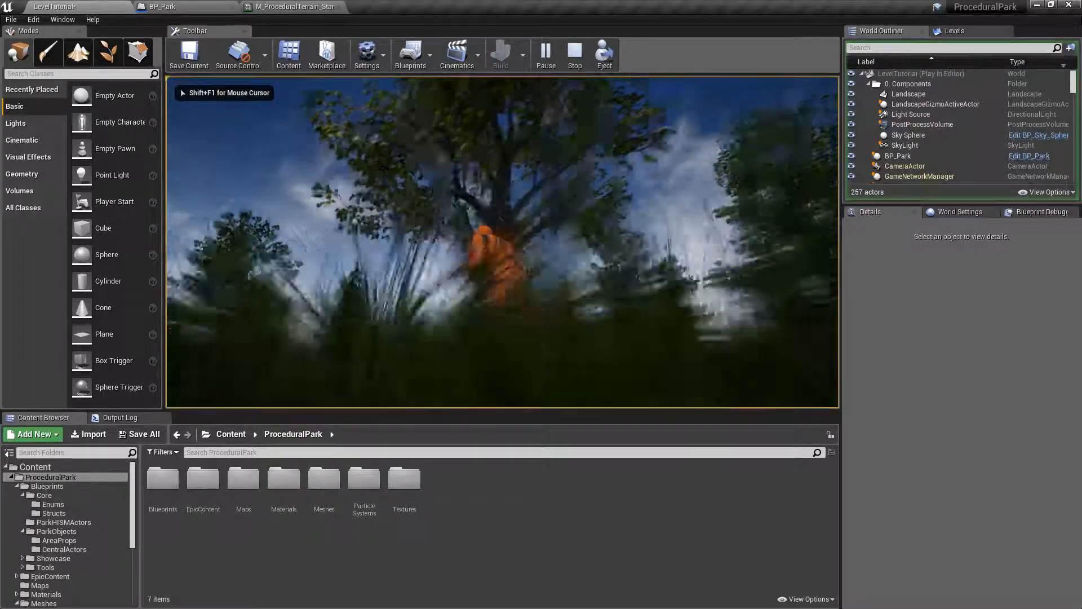
key("w")
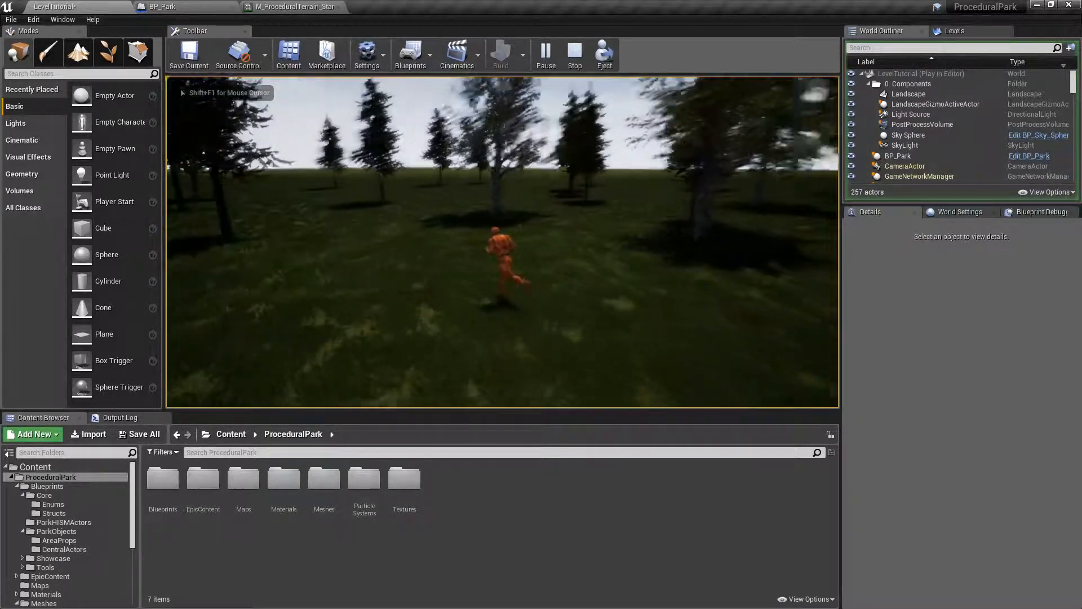
key("w")
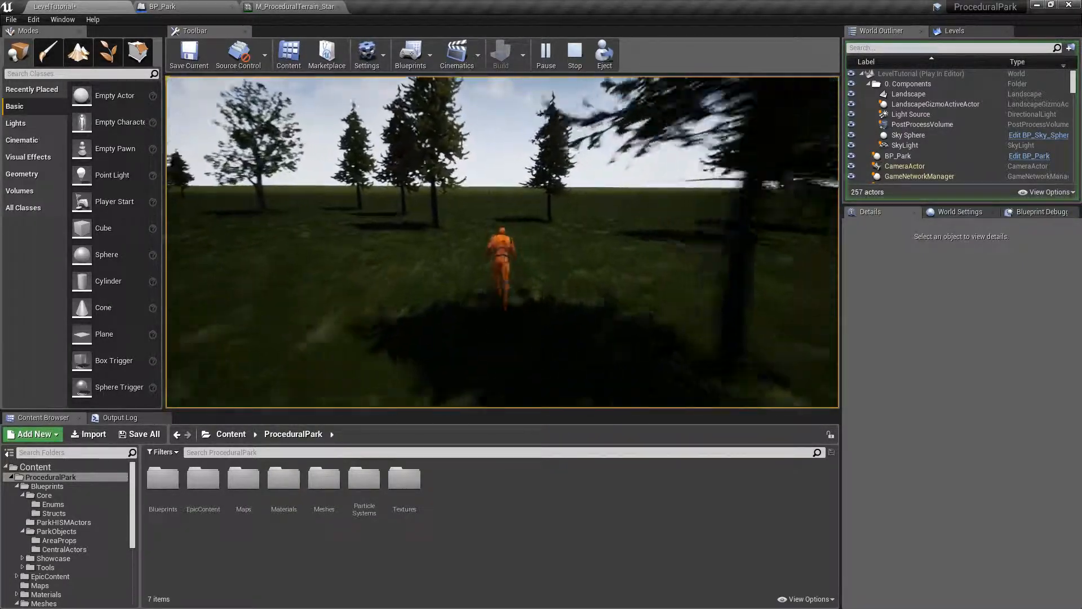
key("w")
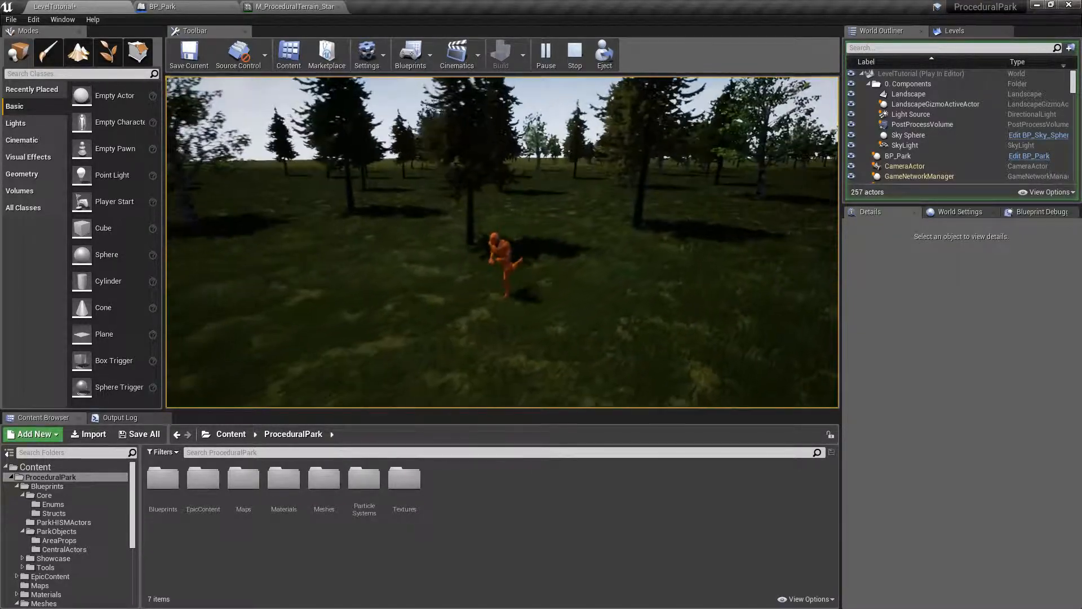
key("Escape")
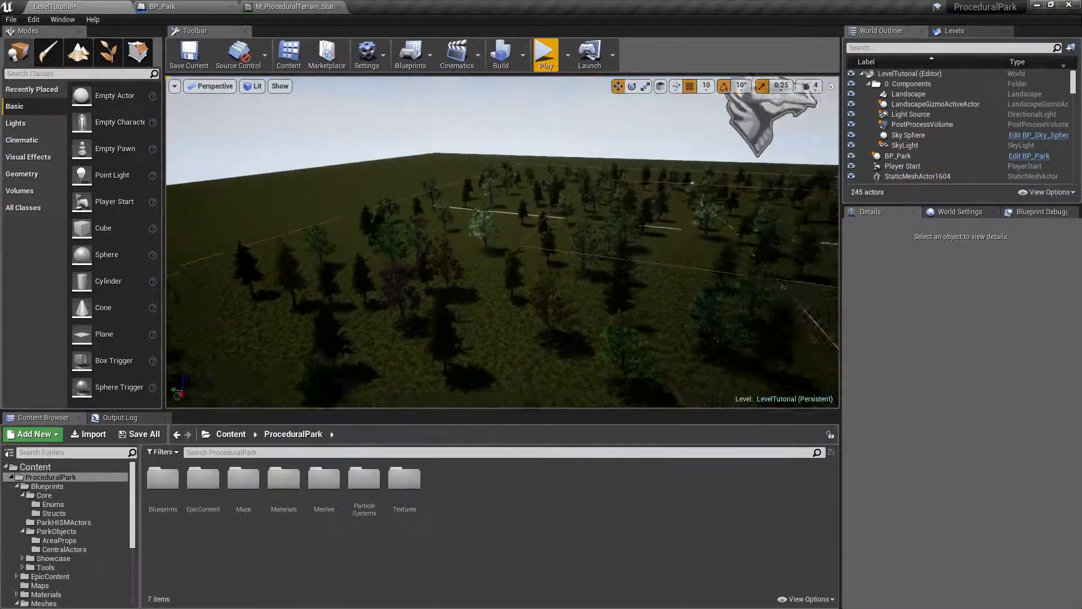
Reselect BP_Park, reopen its foliage settings and clear the spawned trees with 4c Remove Everything
key("a")
mouse_move(484, 331)
right_mouse_down()
mouse_move(507, 331)
mouse_move(483, 331)
right_mouse_up()
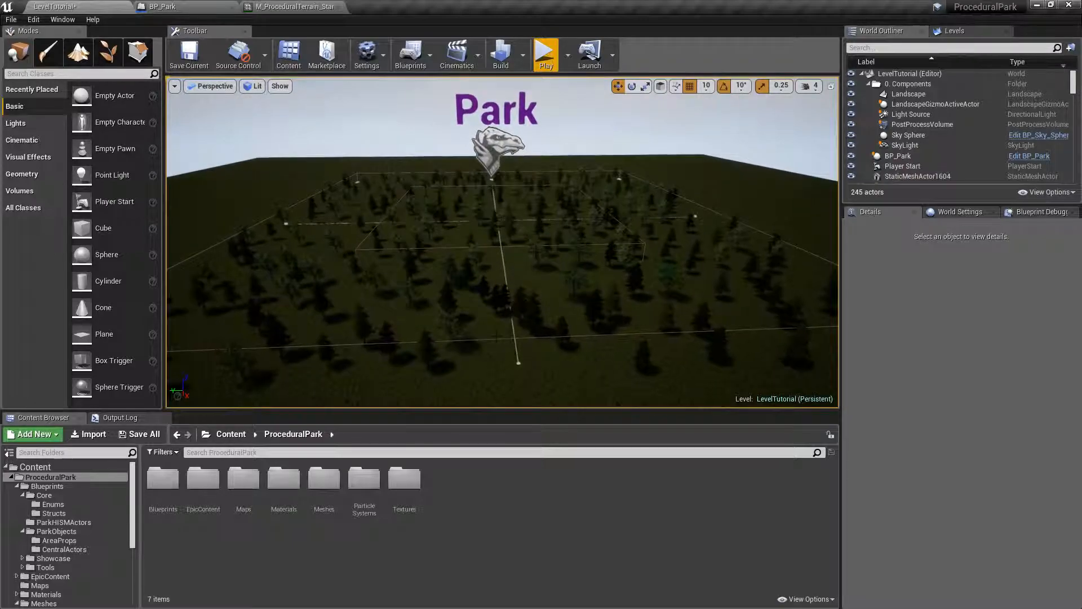
left_click(499, 147)
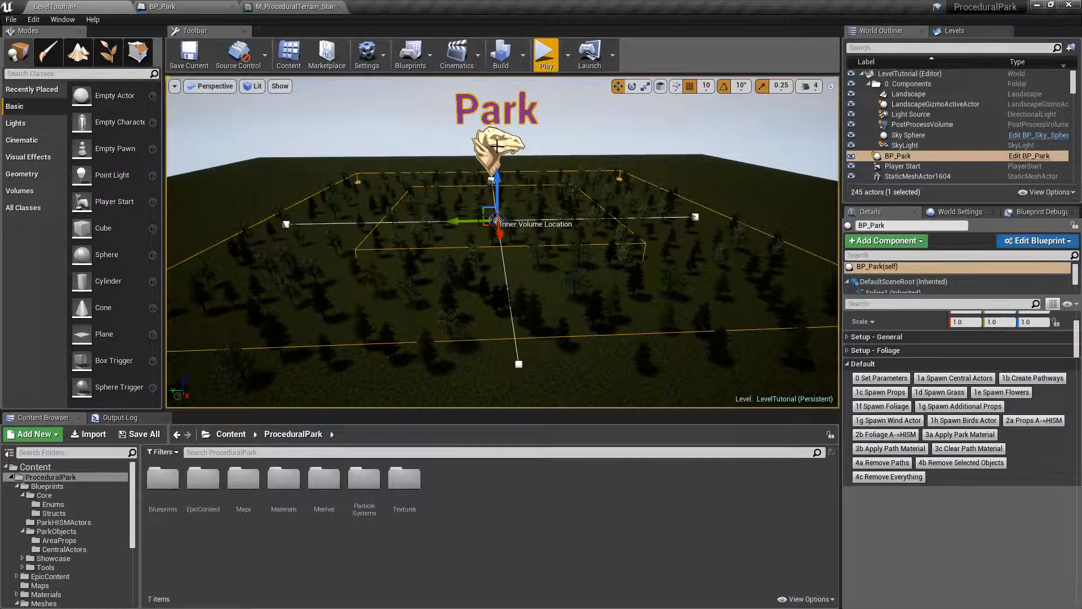
left_click(851, 354)
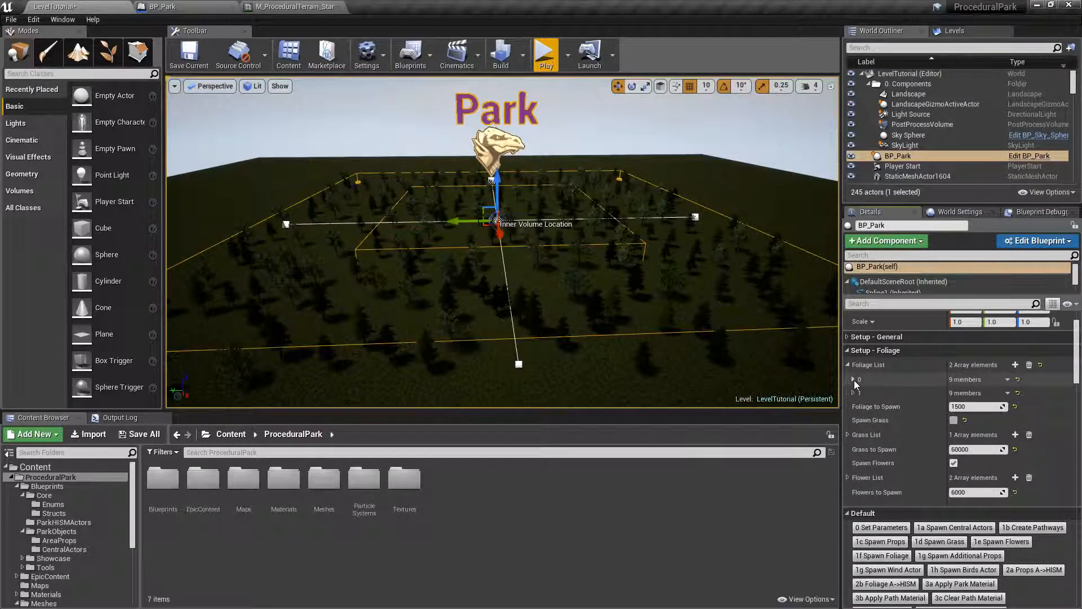
left_click(854, 380)
left_click(860, 381)
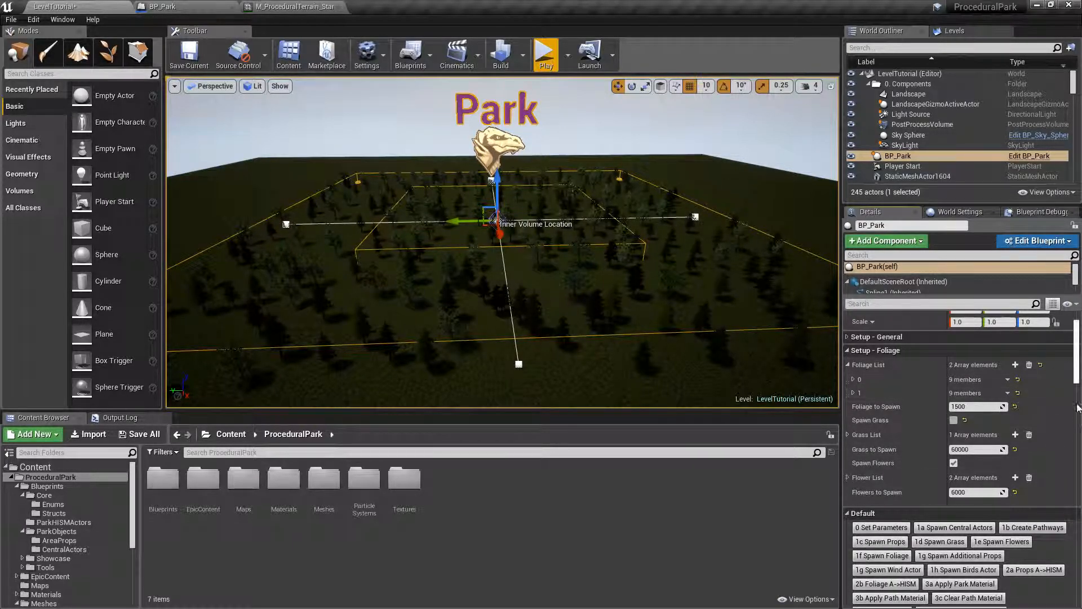
scroll(1077, 377, "down", 1)
left_click_drag(1078, 378, 1079, 367)
left_click(902, 577)
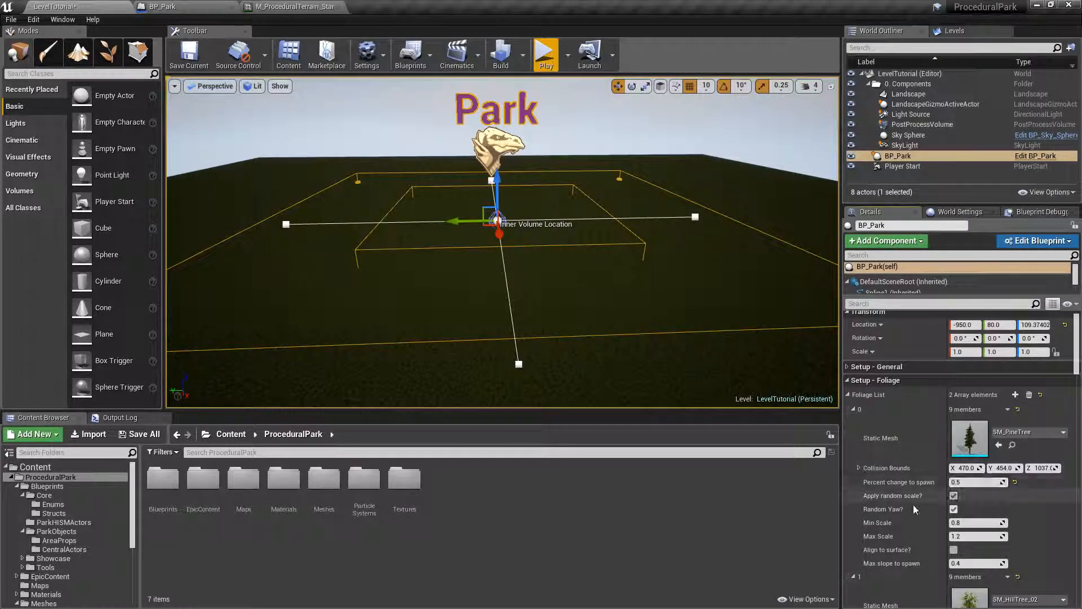
Set Percent change to spawn to 0.0 for SM_HillTree_02 and 1.0 for SM_PineTree in the Foliage List
left_click(853, 409)
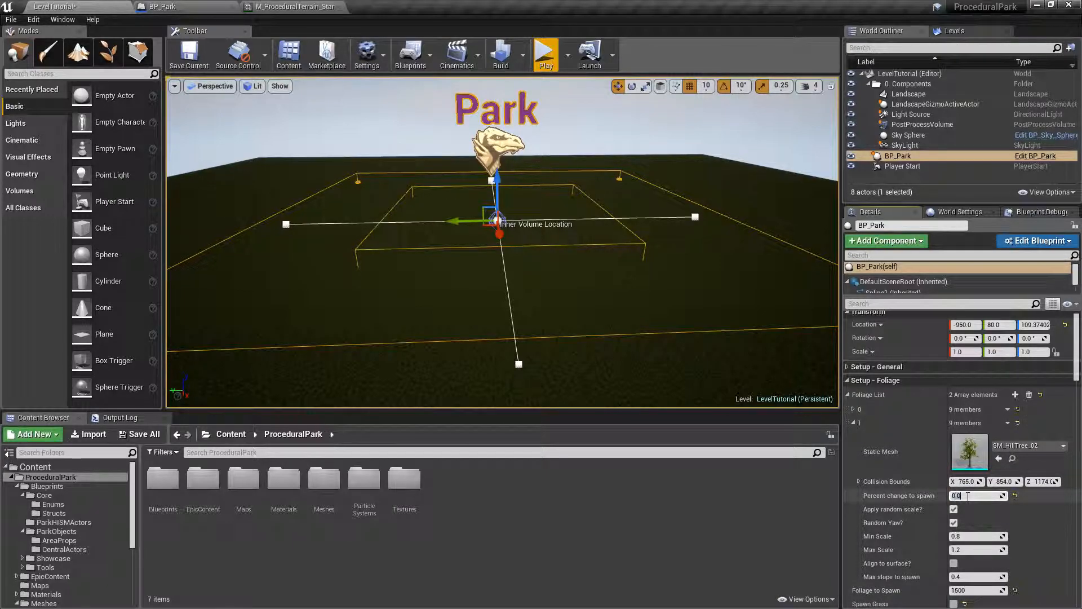
left_click(853, 422)
left_click(854, 410)
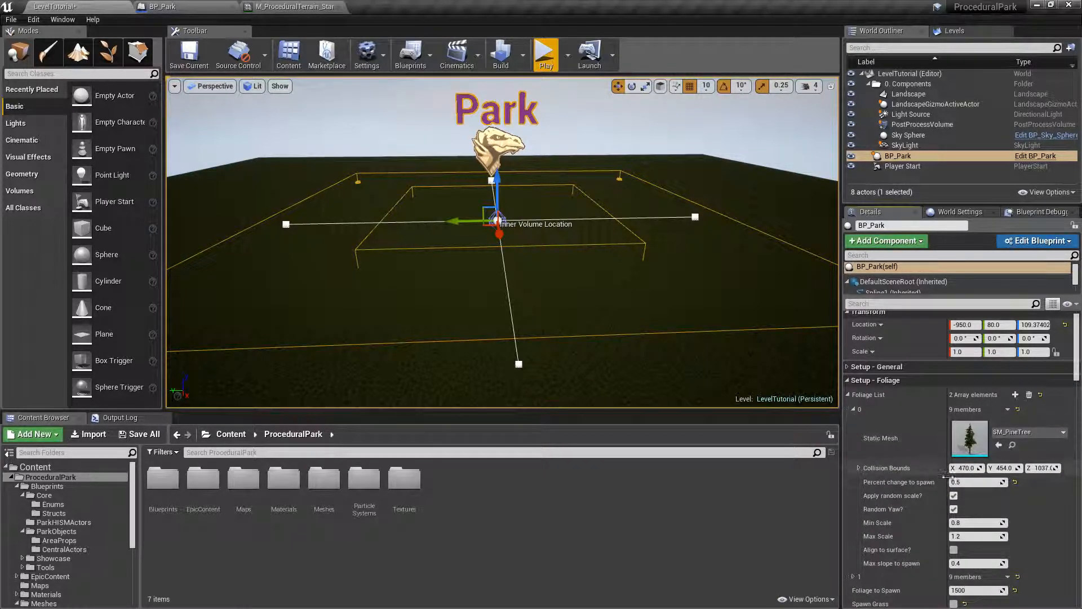
left_click(855, 411)
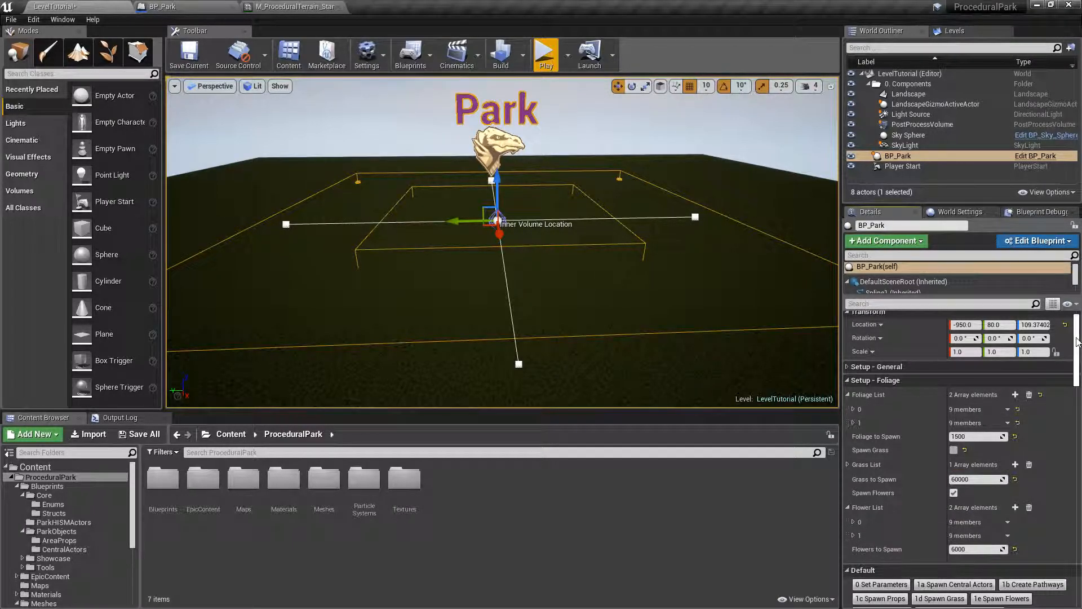
Run 1f Spawn Foliage on BP_Park repeatedly to fill the park with pine trees, collapsing the foliage settings along the way
scroll(1077, 341, "down", 3)
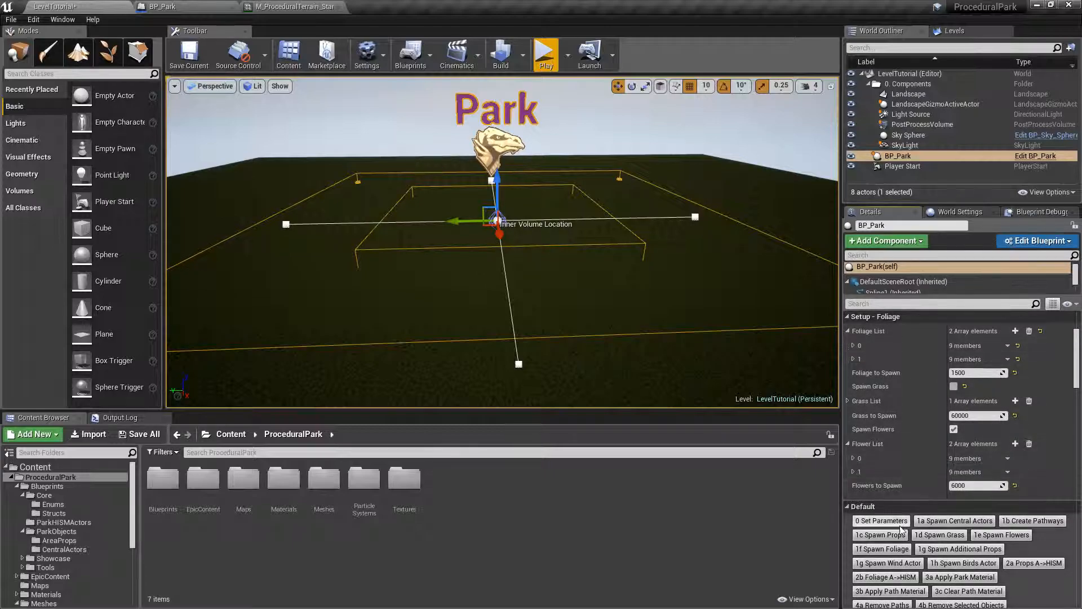
left_click(884, 551)
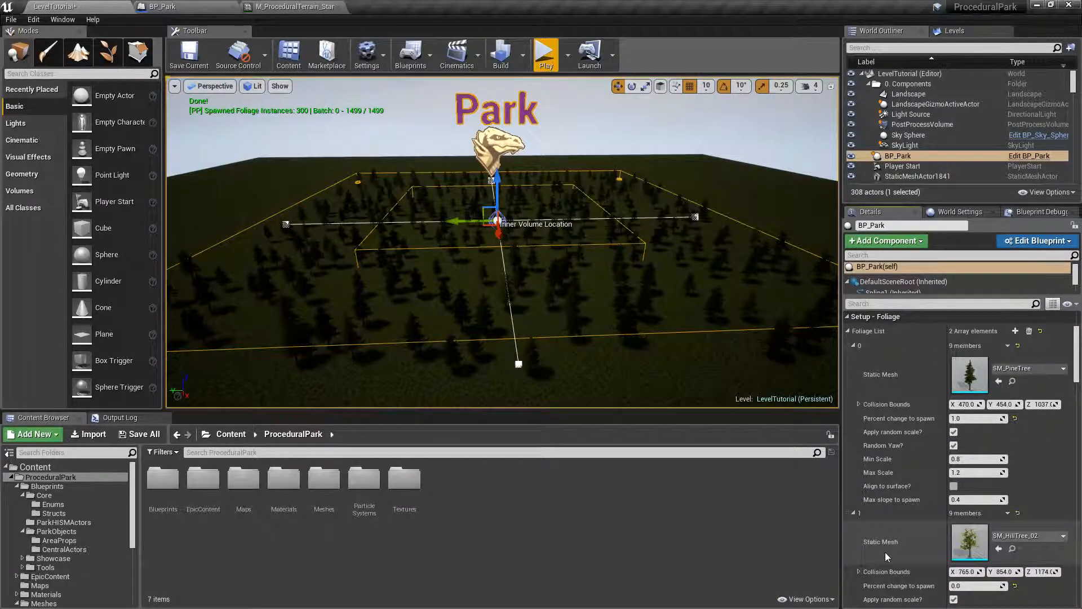
left_click(850, 333)
left_click(893, 522)
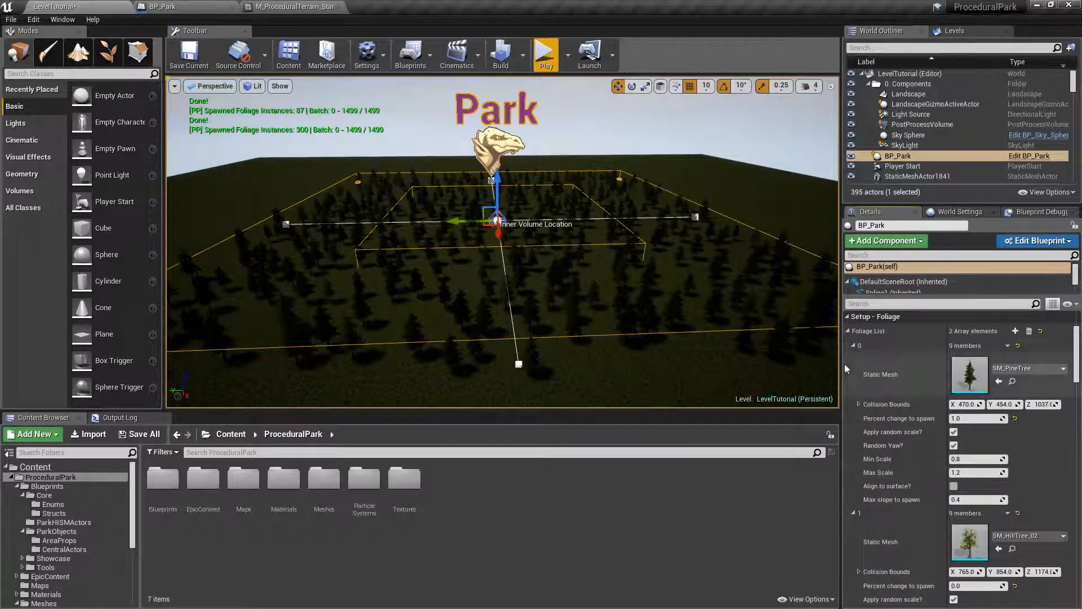
left_click(848, 317)
left_click(890, 373)
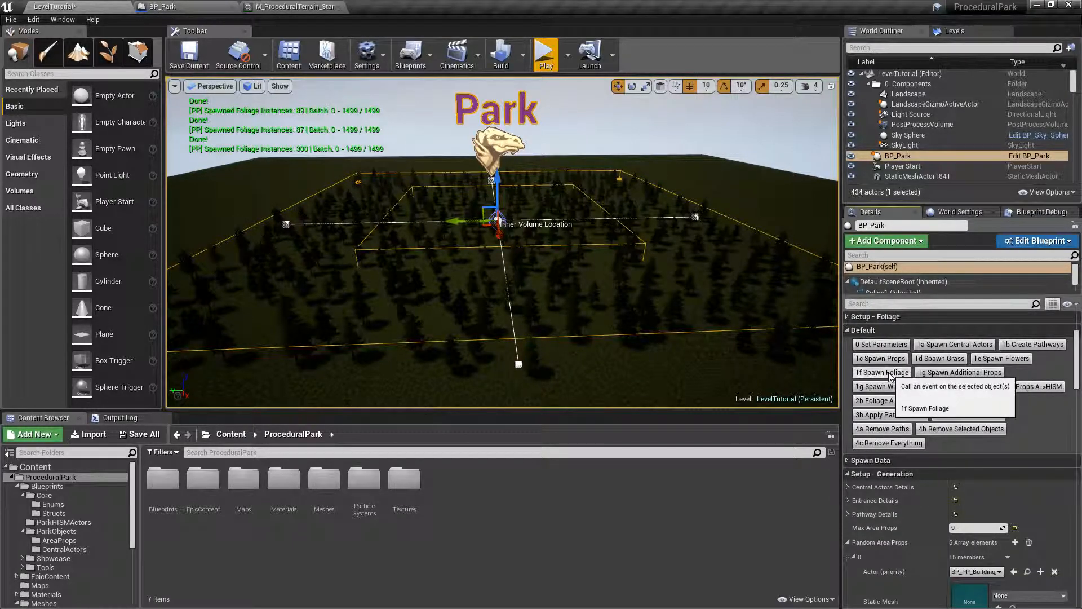
left_click(890, 373)
left_click(890, 372)
left_click(890, 373)
left_click(890, 373)
left_click(890, 373)
left_click(889, 375)
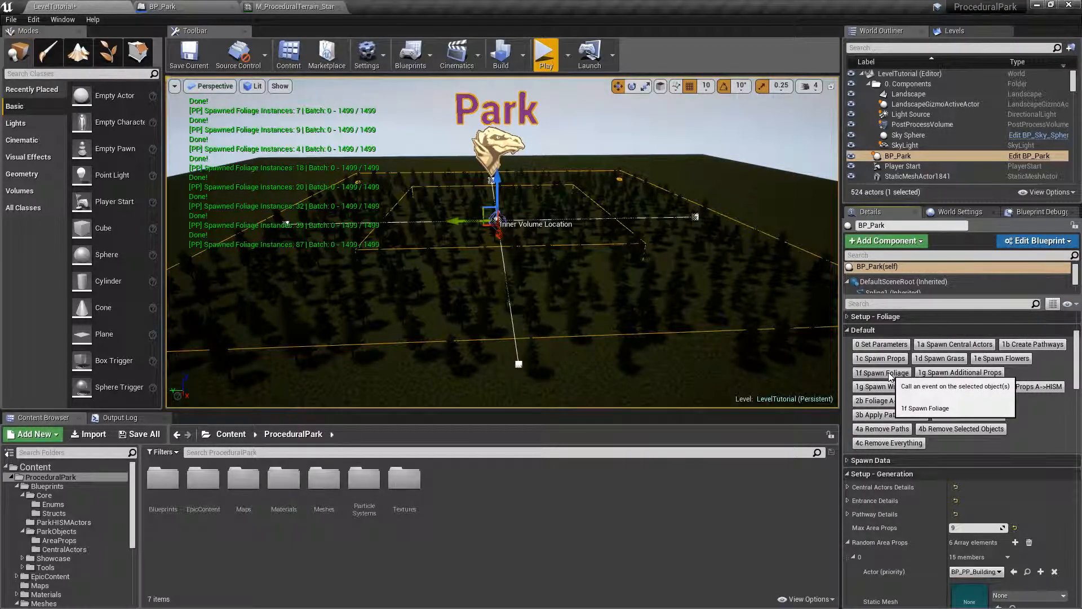
left_click(890, 375)
right_click_drag(648, 293, 559, 338)
key("w")
key("s")
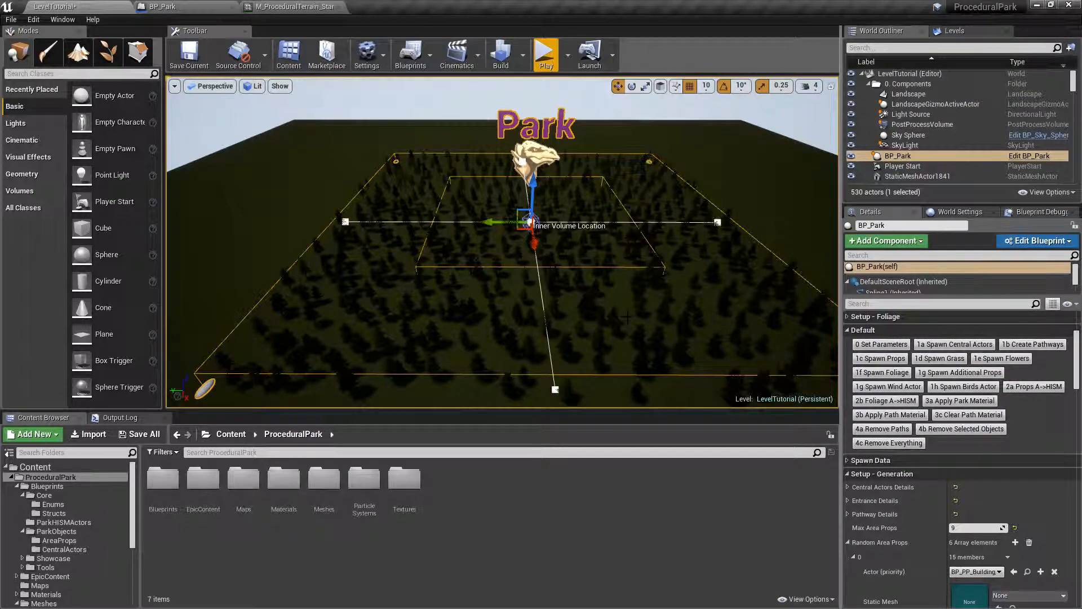
Expand Trace Details under BP_Park's Setup - General and examine the trace padding values
scroll(1078, 364, "up", 3)
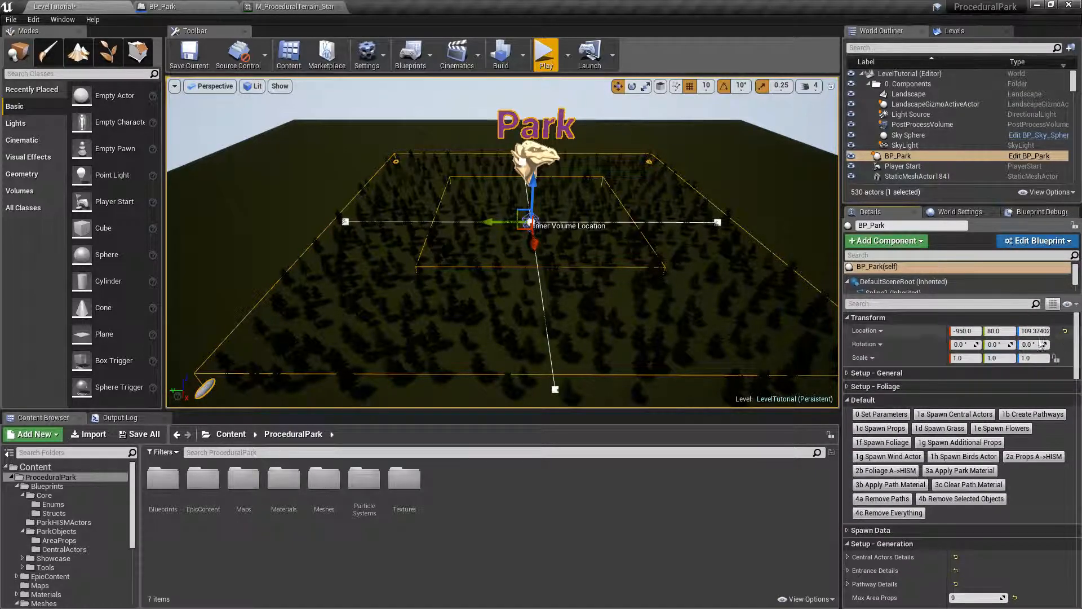
left_click(847, 373)
scroll(1078, 331, "down", 5)
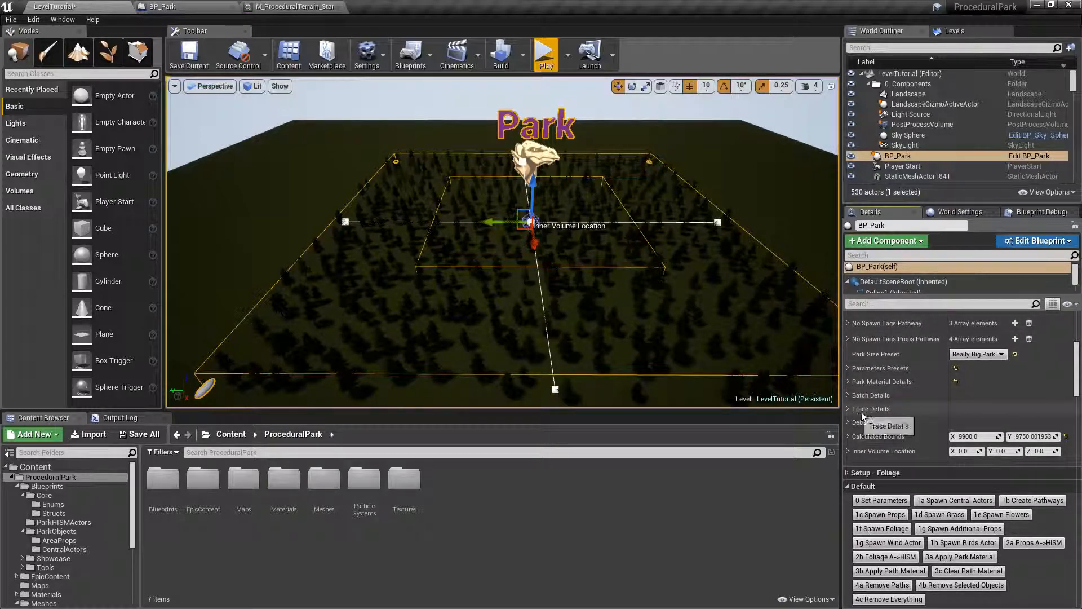
left_click(847, 409)
scroll(1078, 380, "down", 1)
left_click_drag(1078, 381, 1079, 386)
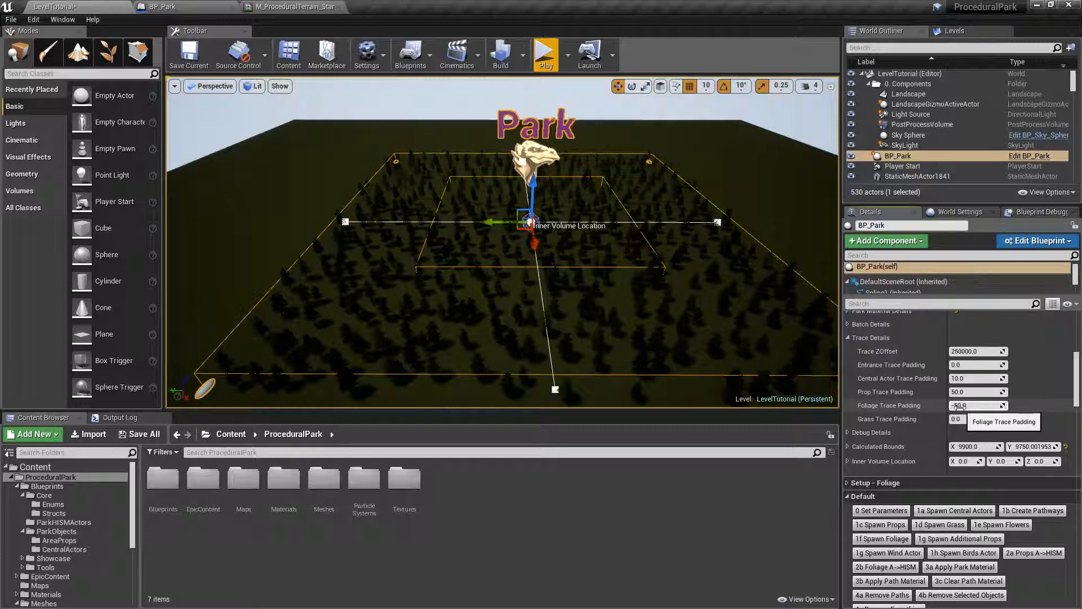
Check the SM_PineTree collision bounds in the Foliage List and set Foliage Trace Padding to -300.0
scroll(958, 405, "up", 6)
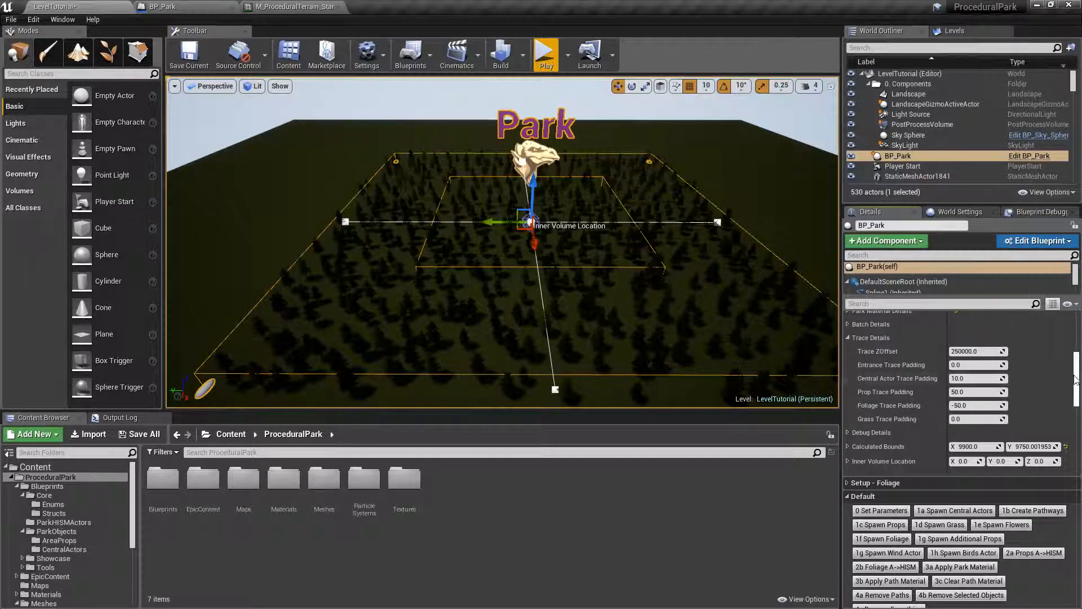
scroll(847, 430, "down", 8)
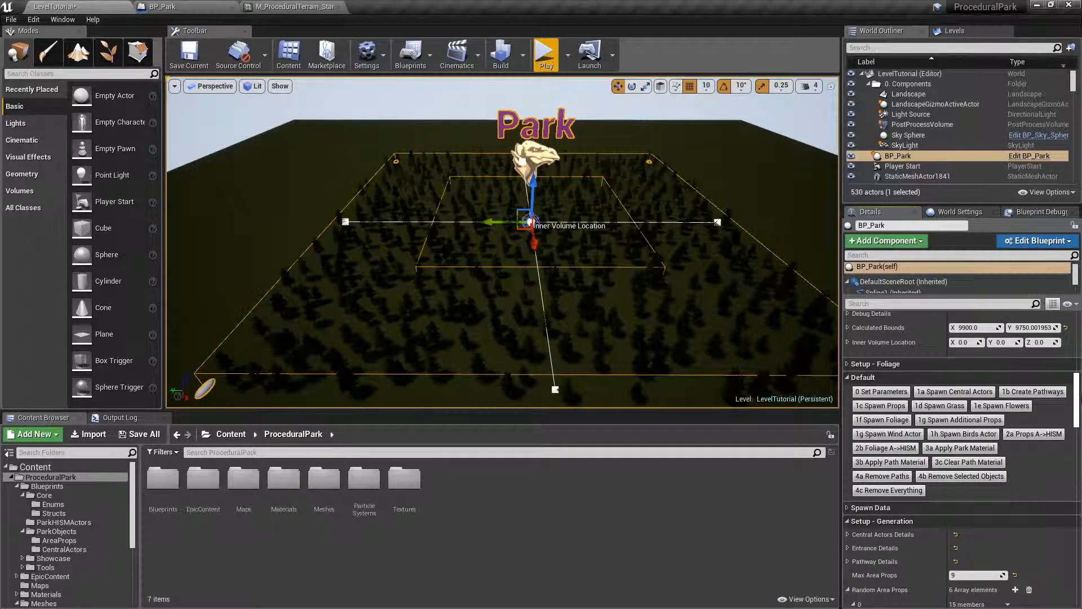
left_click(847, 429)
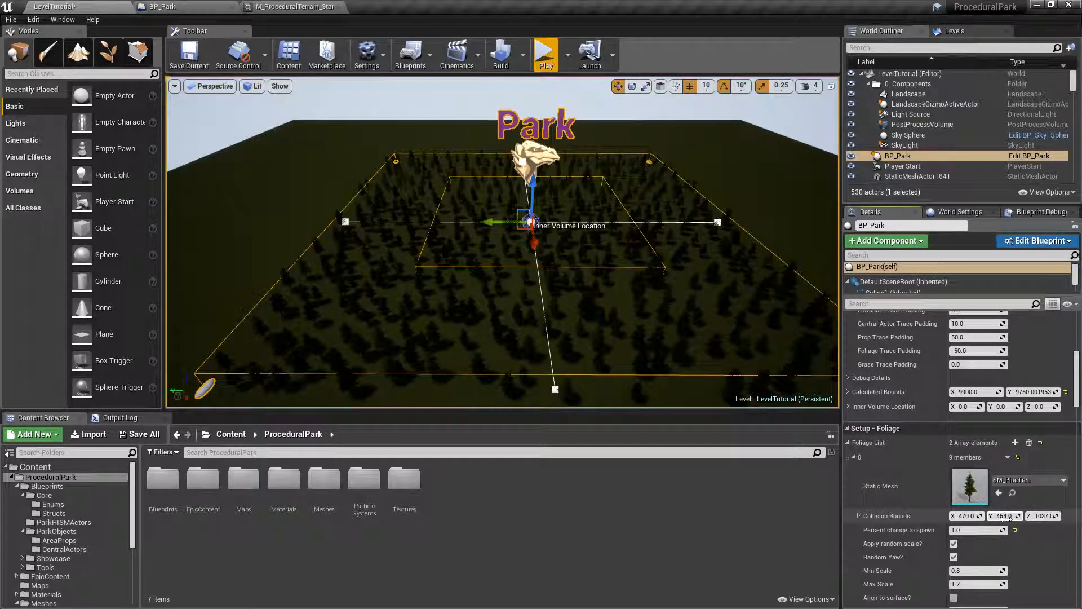
scroll(902, 449, "up", 4)
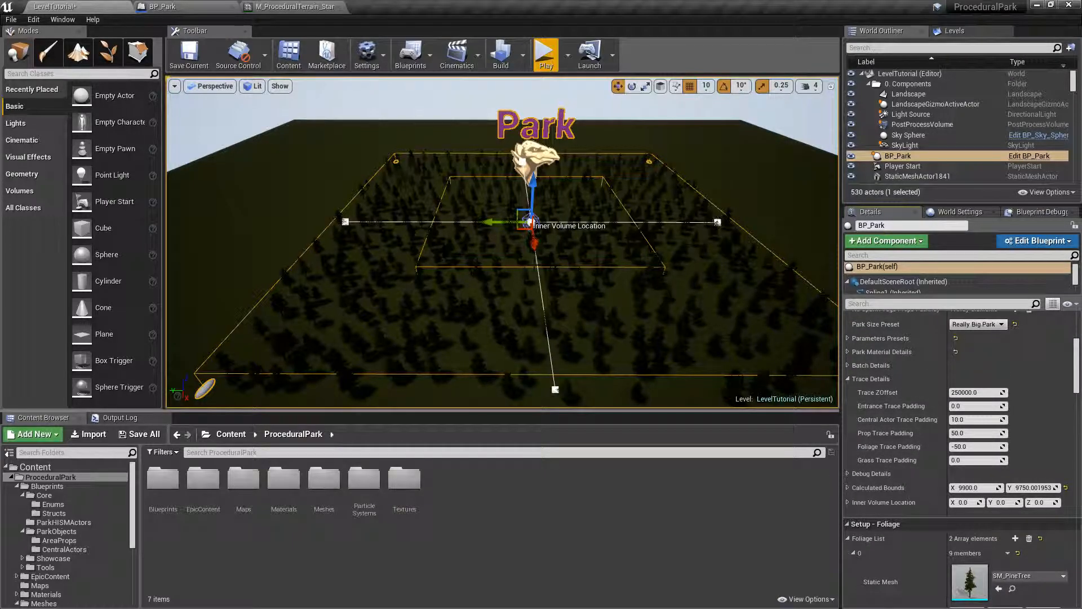
left_click(976, 447)
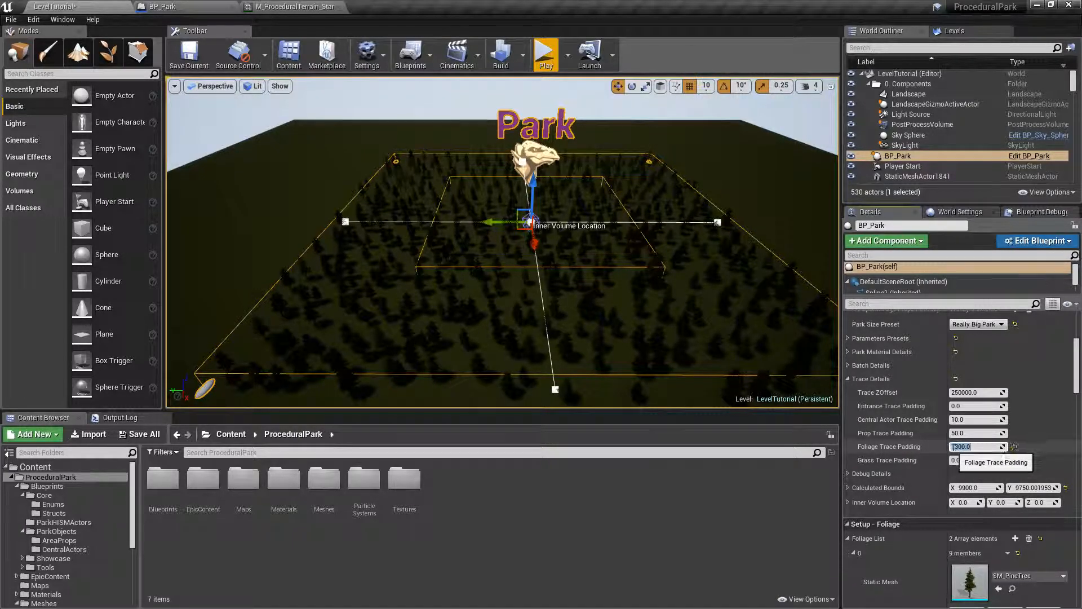
Collapse BP_Park's Setup - General and Setup - Foliage categories and run 4c Remove Everything to clear the existing trees
scroll(945, 447, "down", 3)
scroll(920, 472, "down", 2)
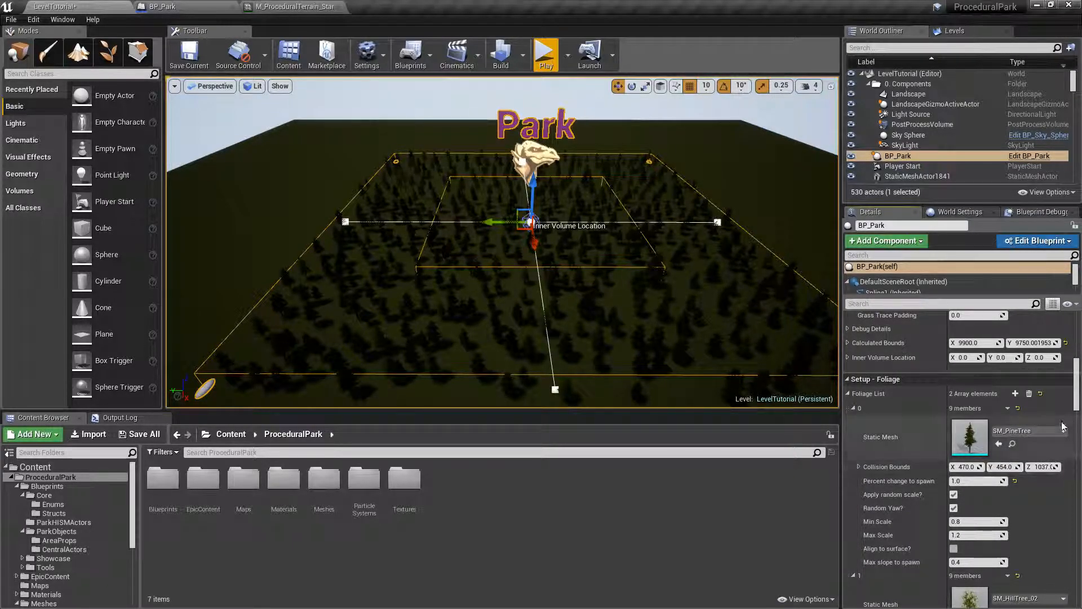
left_click_drag(1077, 409, 1076, 372)
left_click(848, 332)
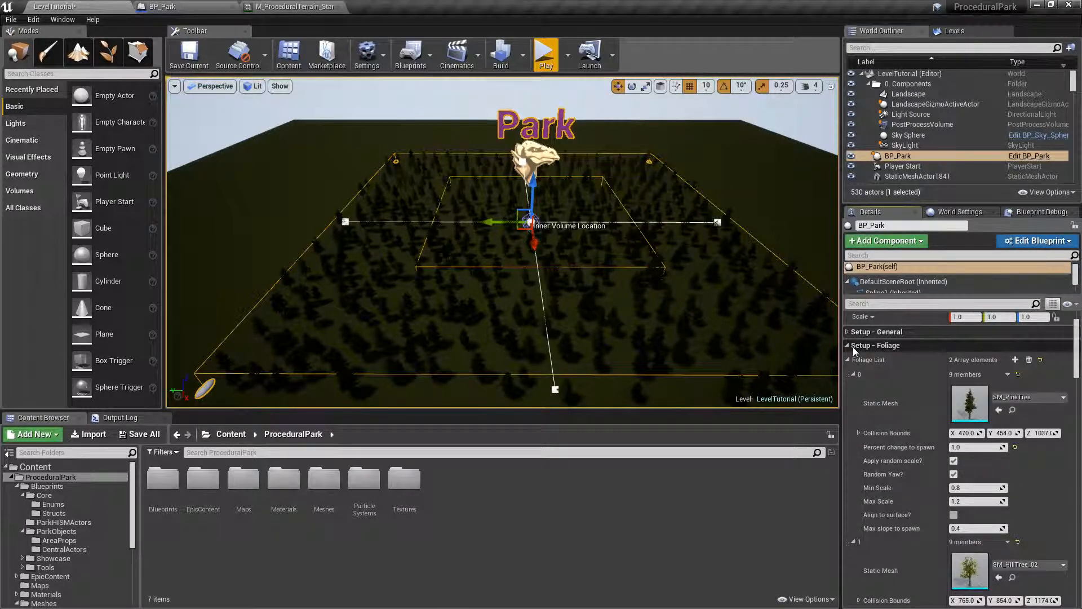
left_click(848, 345)
left_click(889, 471)
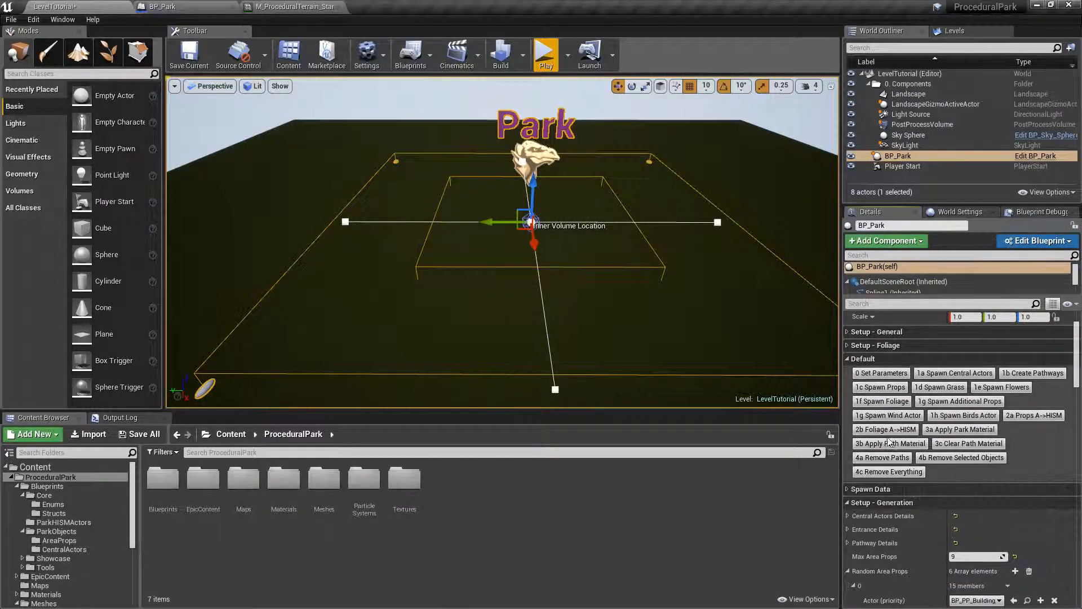
Run 1f Spawn Foliage on BP_Park about ten times to pack the cleared park densely with pine trees, then inspect it in the viewport
left_click(883, 401)
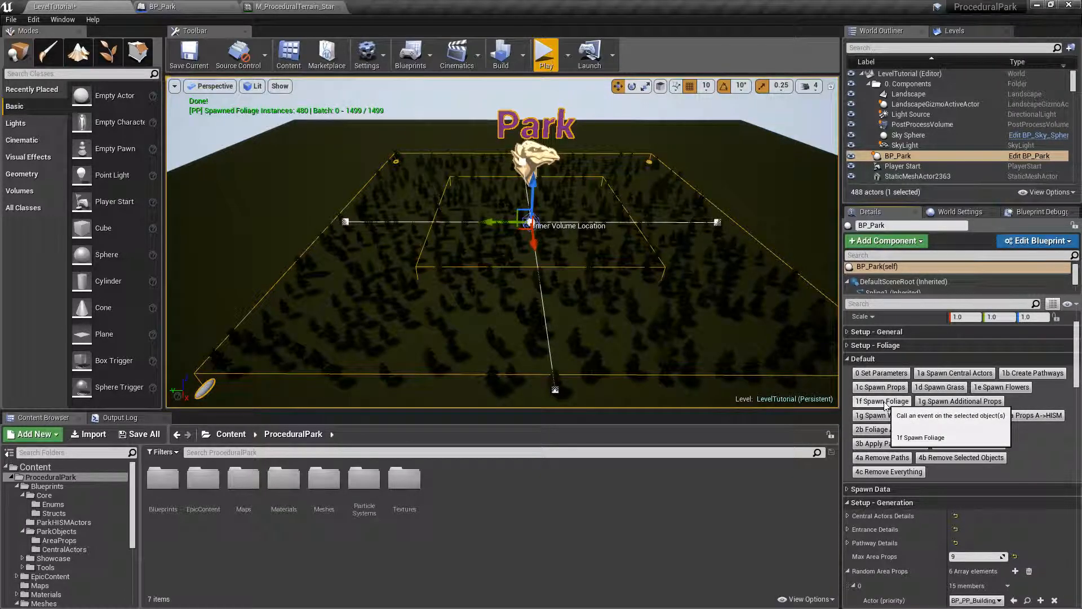
left_click(883, 405)
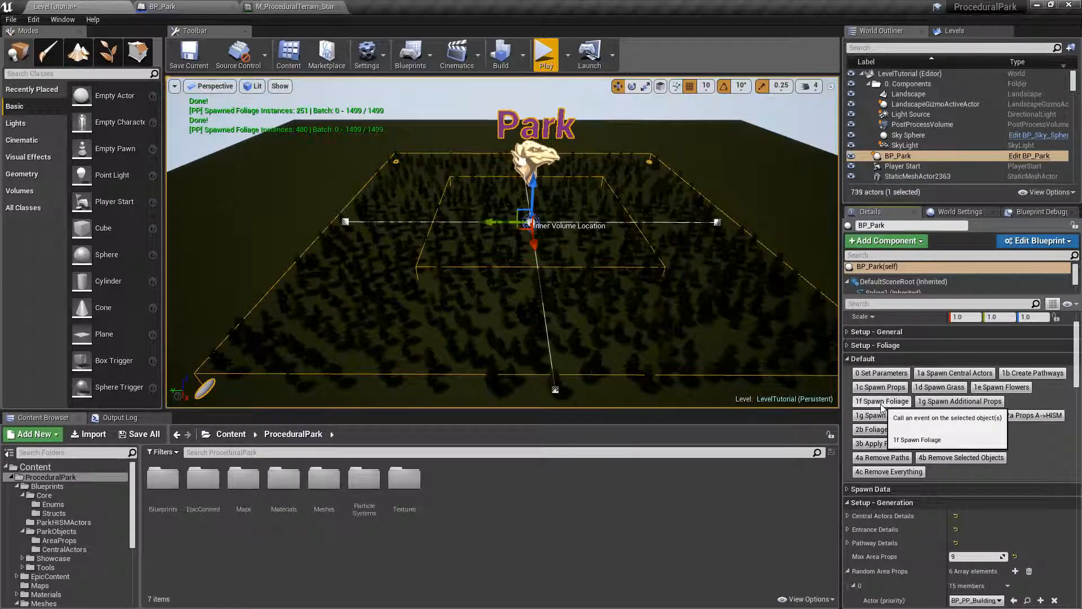
left_click(882, 406)
left_click(881, 405)
left_click(882, 405)
left_click(882, 405)
left_click(882, 405)
left_click(881, 406)
left_click(881, 406)
left_click(882, 406)
right_click_drag(710, 293, 698, 318)
key("f")
key("f")
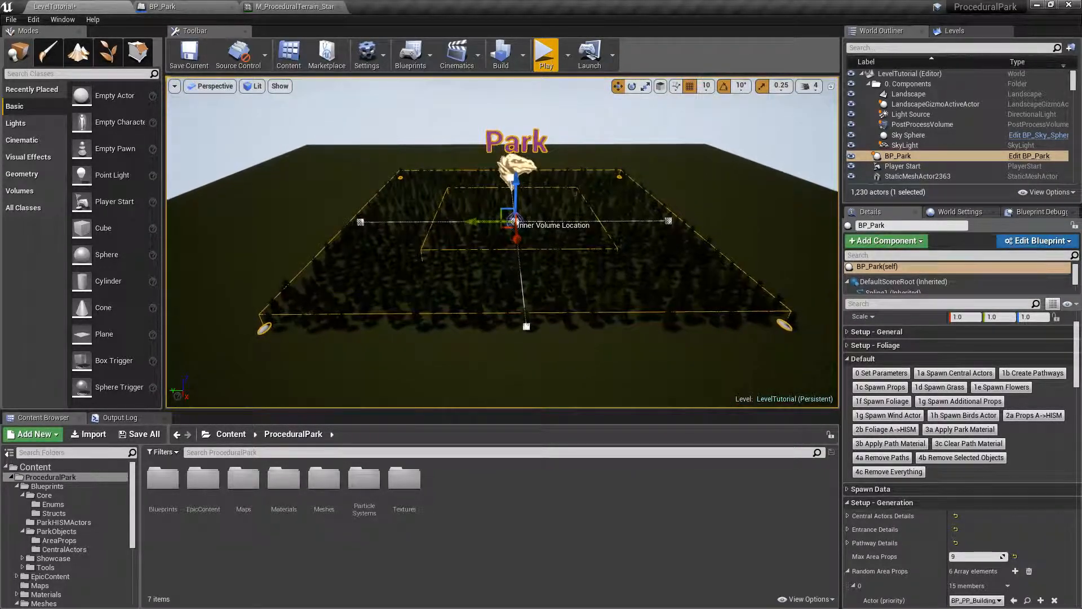
Review the Trace Details values under BP_Park's Setup - General, then collapse the category and look over the densely planted park
left_click(848, 333)
left_click_drag(1077, 353, 1077, 377)
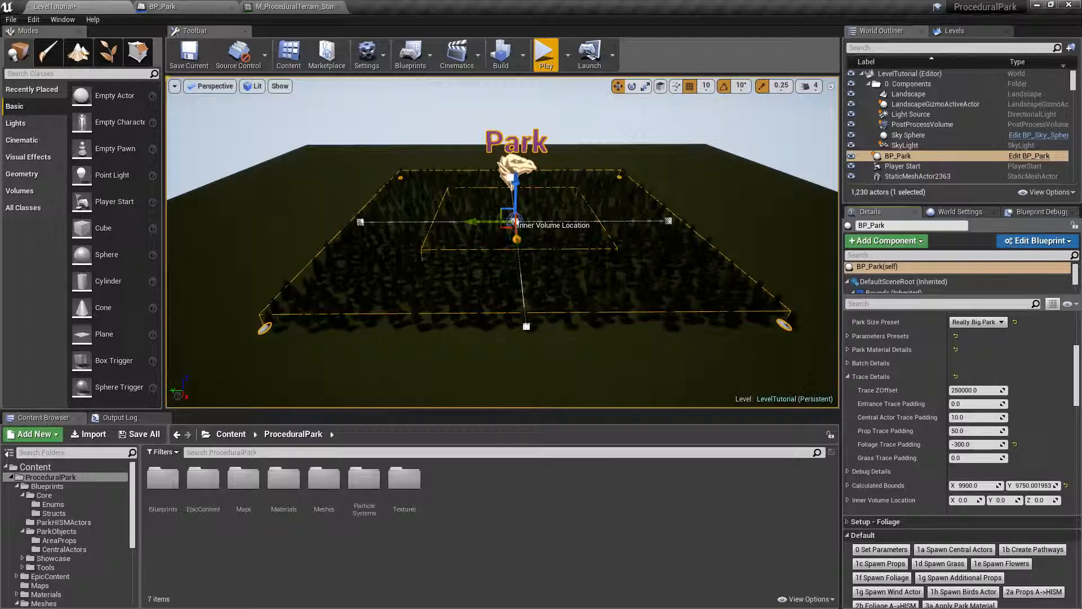
scroll(1078, 382, "up", 5)
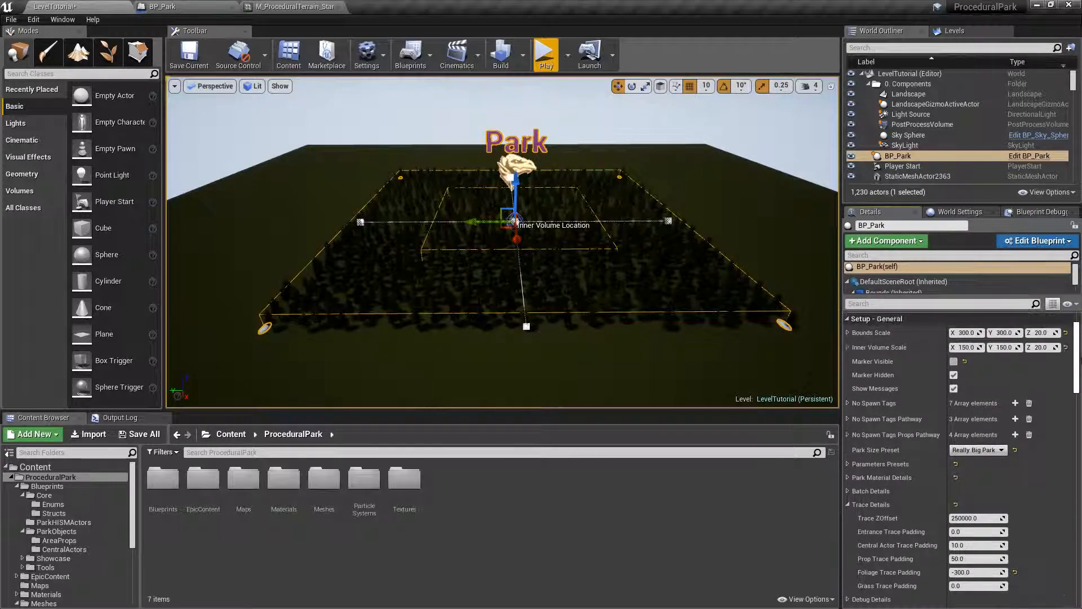
left_click(848, 373)
left_click(847, 386)
right_click_drag(503, 253, 500, 235)
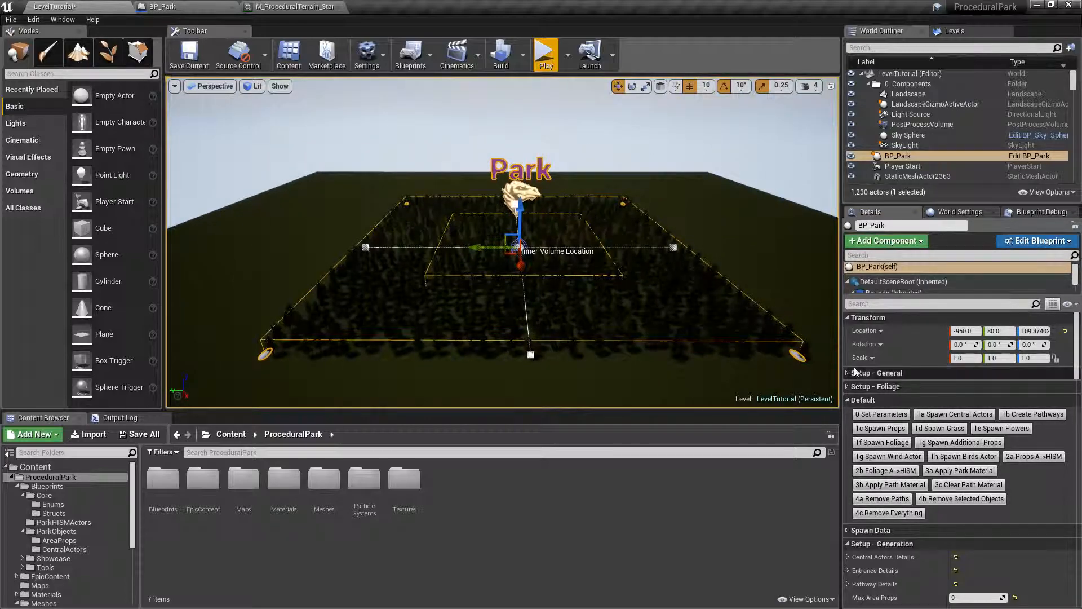